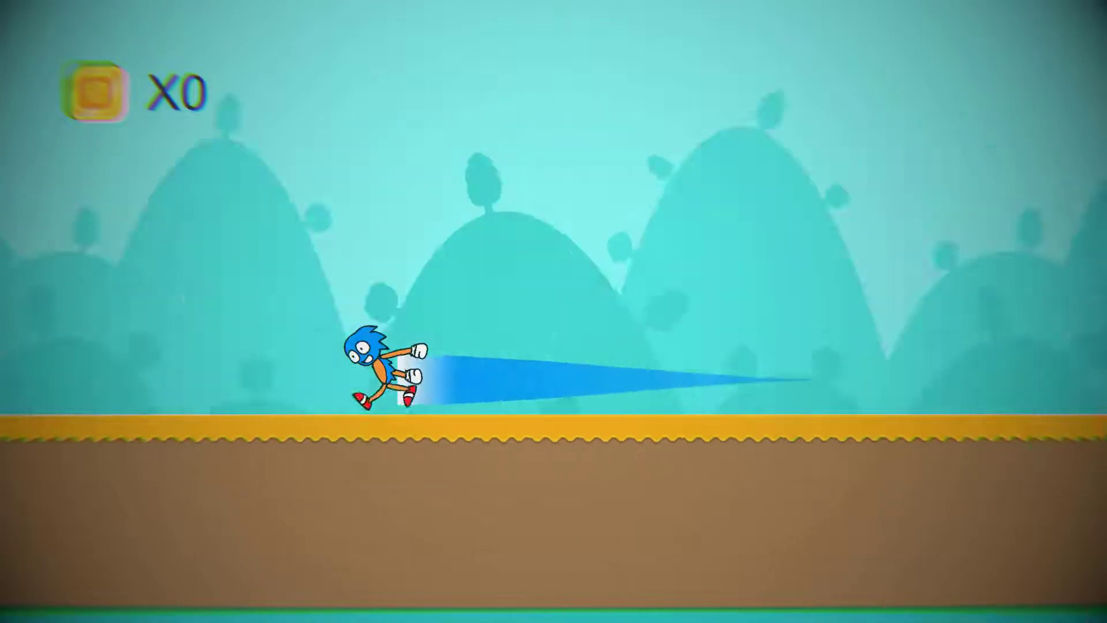
pyautogui.press('Right')
pyautogui.press('Left')
pyautogui.press('Right')
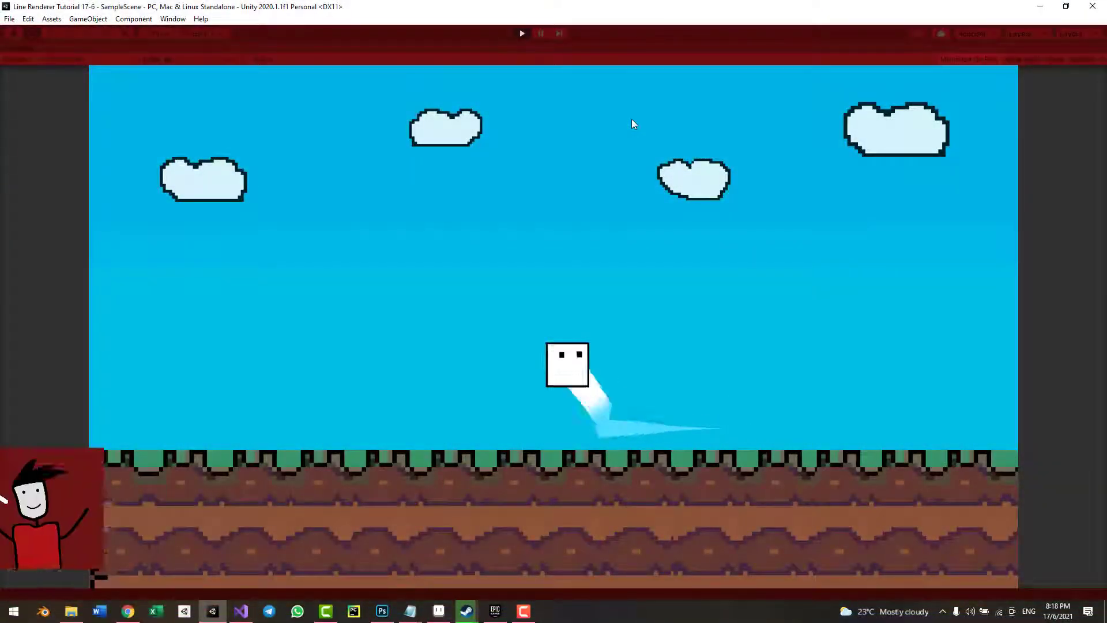
# - Test the white square player's left and right movement and jumping in the running game
pyautogui.press('Right')
pyautogui.press('space')
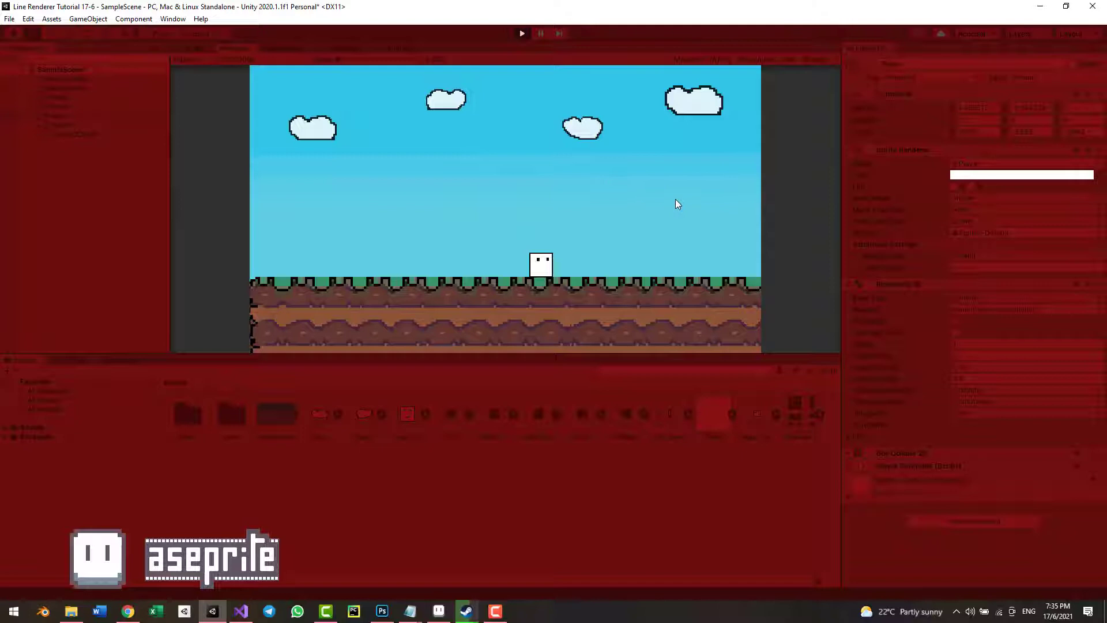
pyautogui.press('Left')
pyautogui.press('Right')
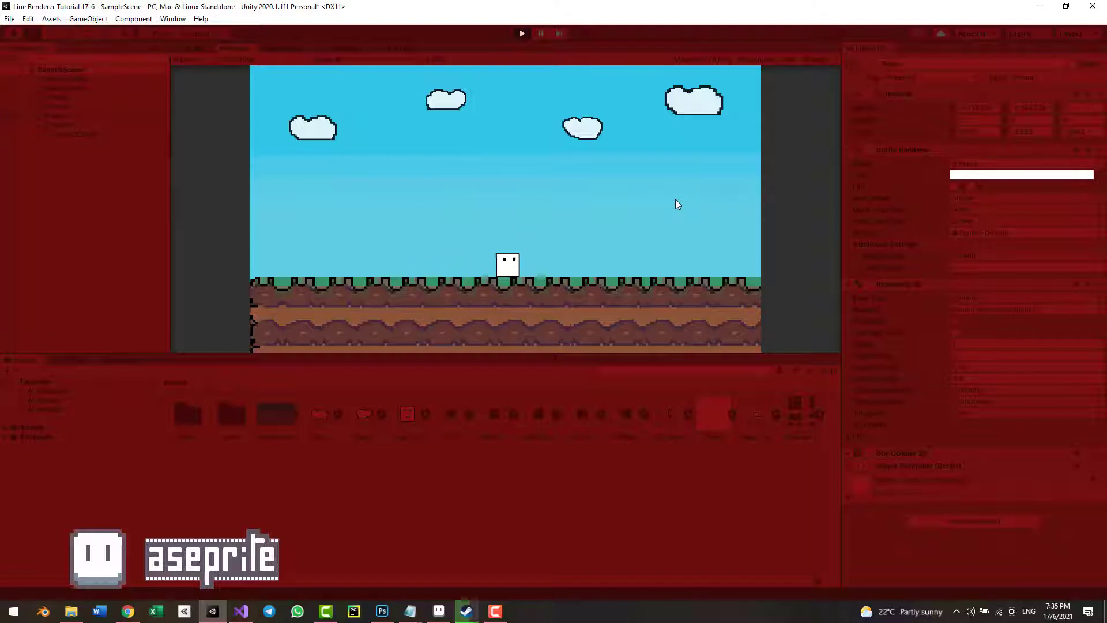
pyautogui.press('Right')
pyautogui.press('Right')
pyautogui.press('Left')
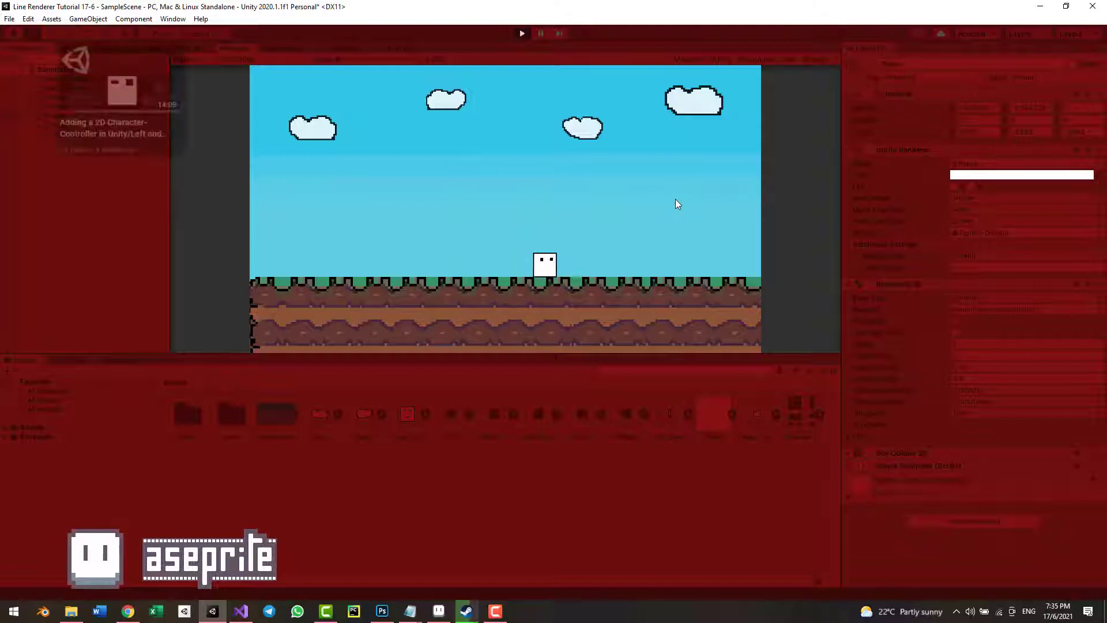
pyautogui.press('Left')
pyautogui.press('space')
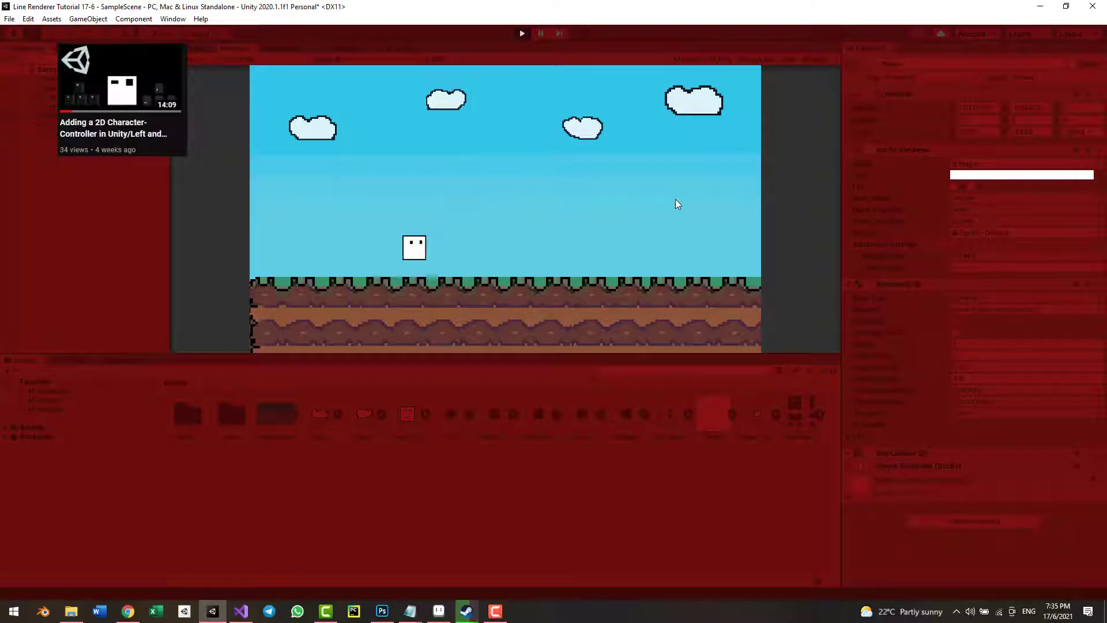
pyautogui.press('Right')
pyautogui.press('Right')
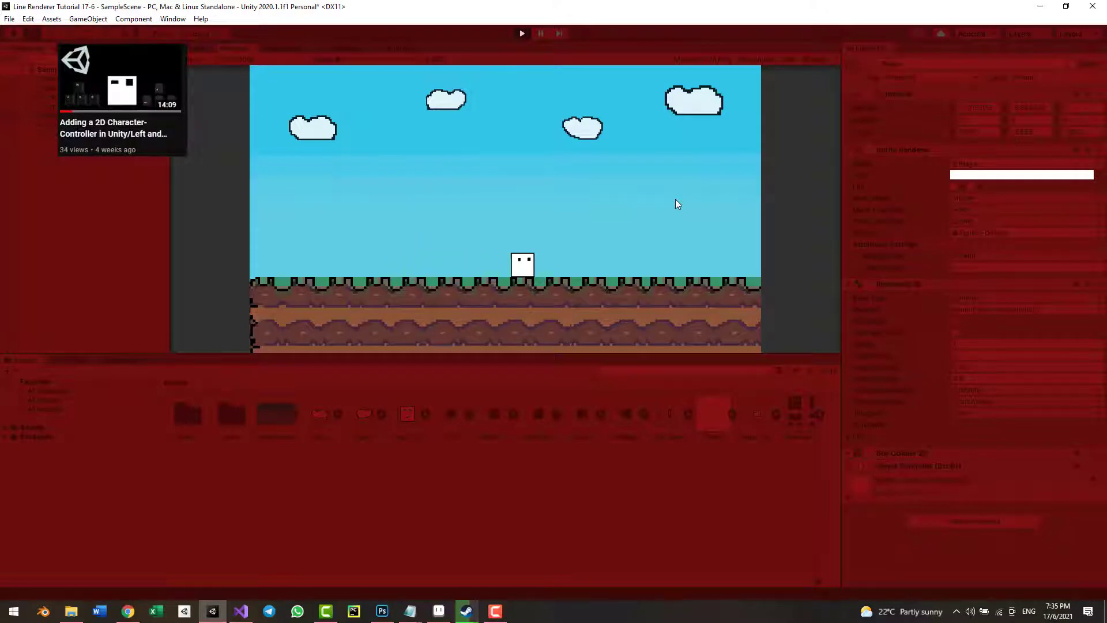
pyautogui.press('space')
pyautogui.press('Left')
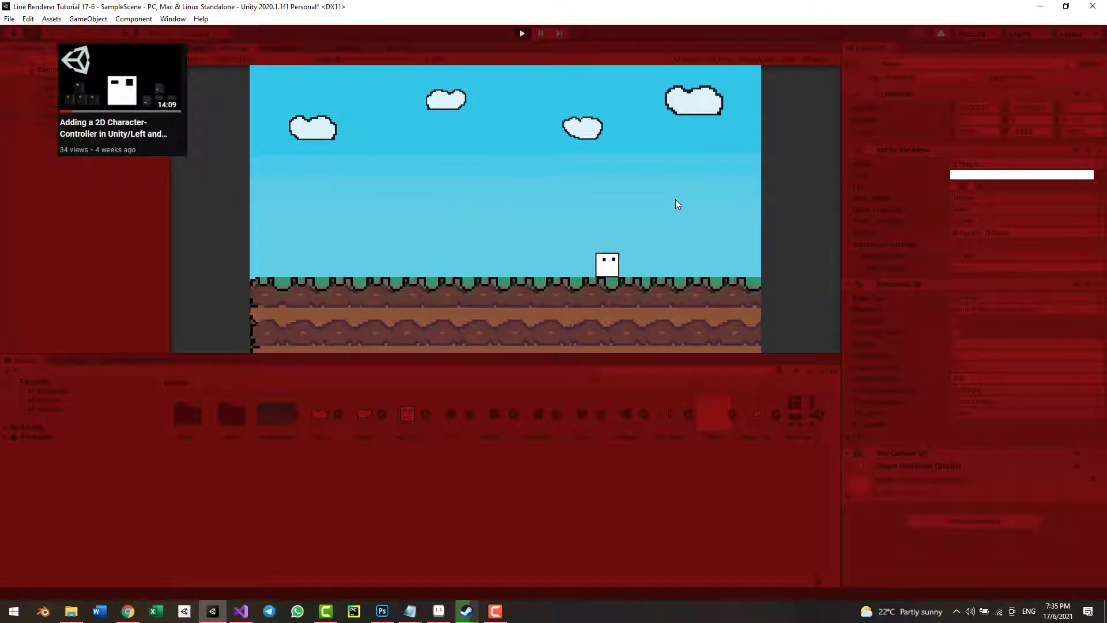
pyautogui.press('Right')
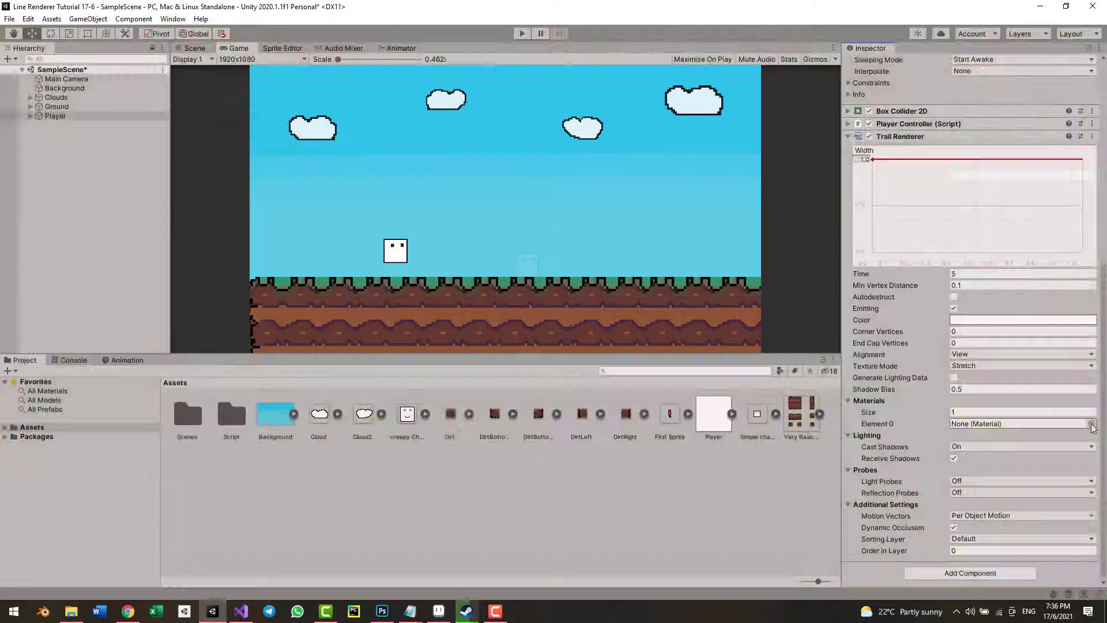
# - Assign the built-in Sprites-Default material to Element 0 of the player's Trail Renderer
pyautogui.click(1091, 428)
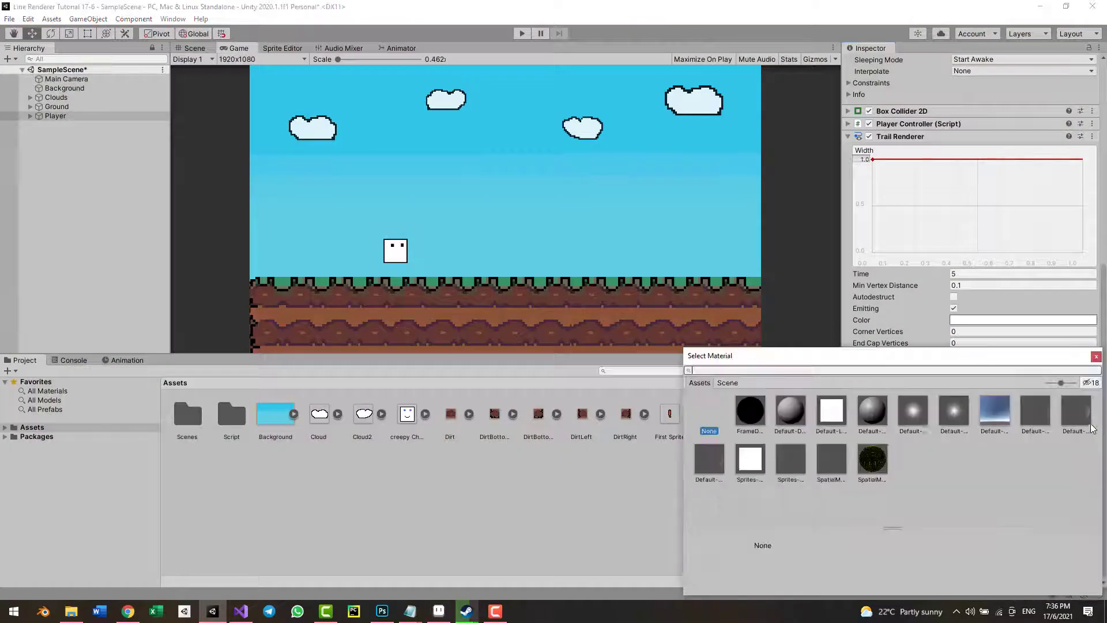
pyautogui.click(913, 412)
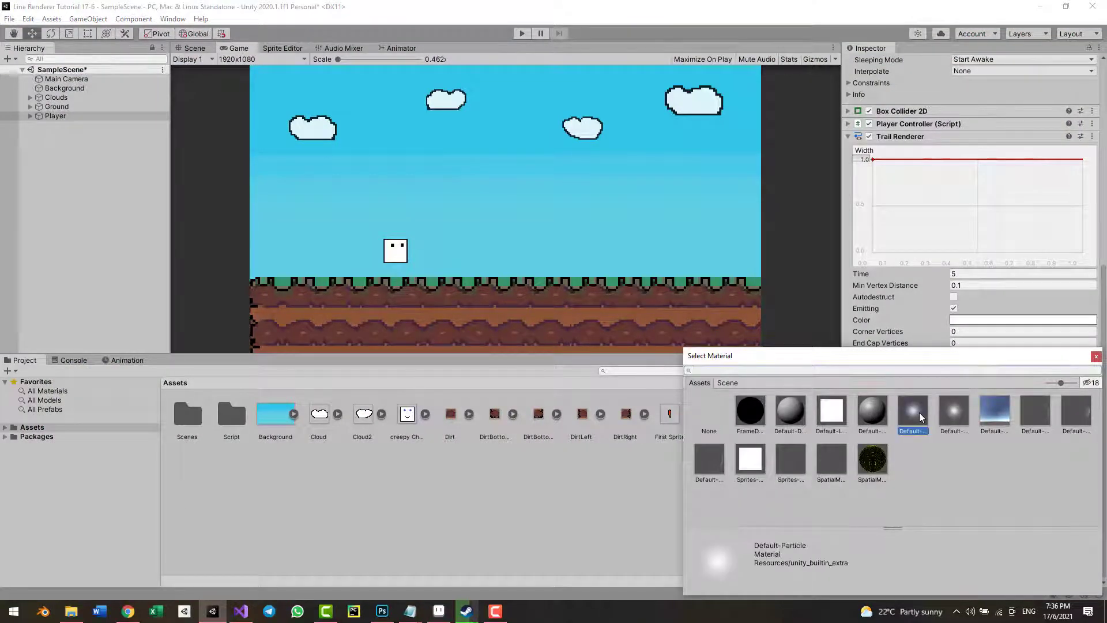
pyautogui.click(751, 459)
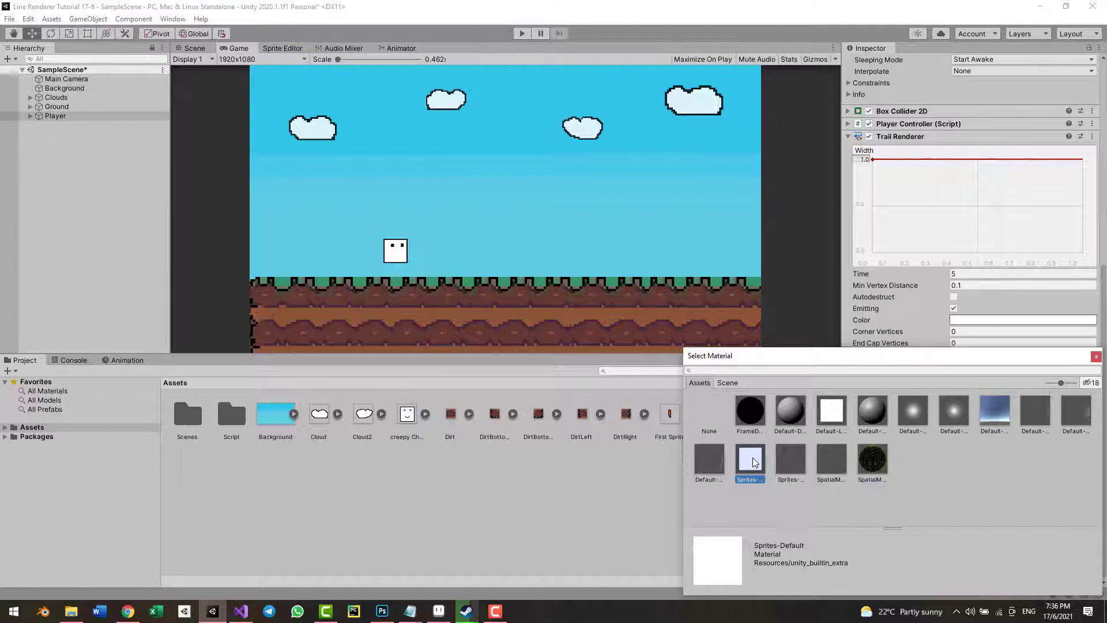
pyautogui.doubleClick(749, 457)
# - Move the player sideways along the X axis in the Scene view to check its trail
pyautogui.click(194, 47)
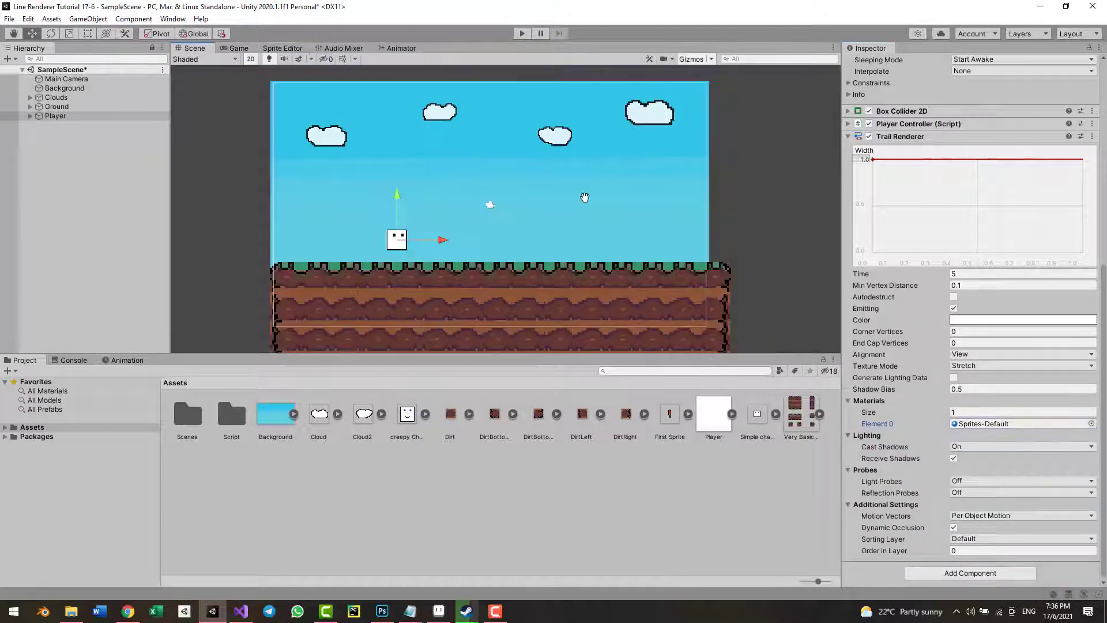
pyautogui.moveTo(421, 235); pyautogui.dragTo(539, 239)
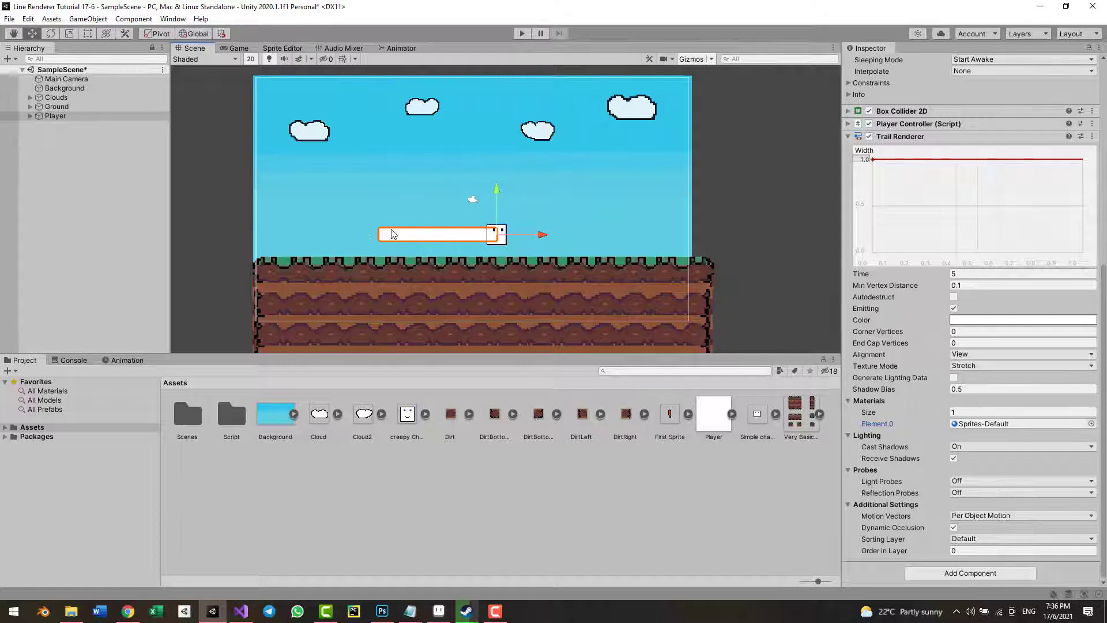
pyautogui.moveTo(536, 238)
pyautogui.mouseDown()
pyautogui.moveTo(577, 239)
pyautogui.moveTo(528, 241)
pyautogui.mouseUp()
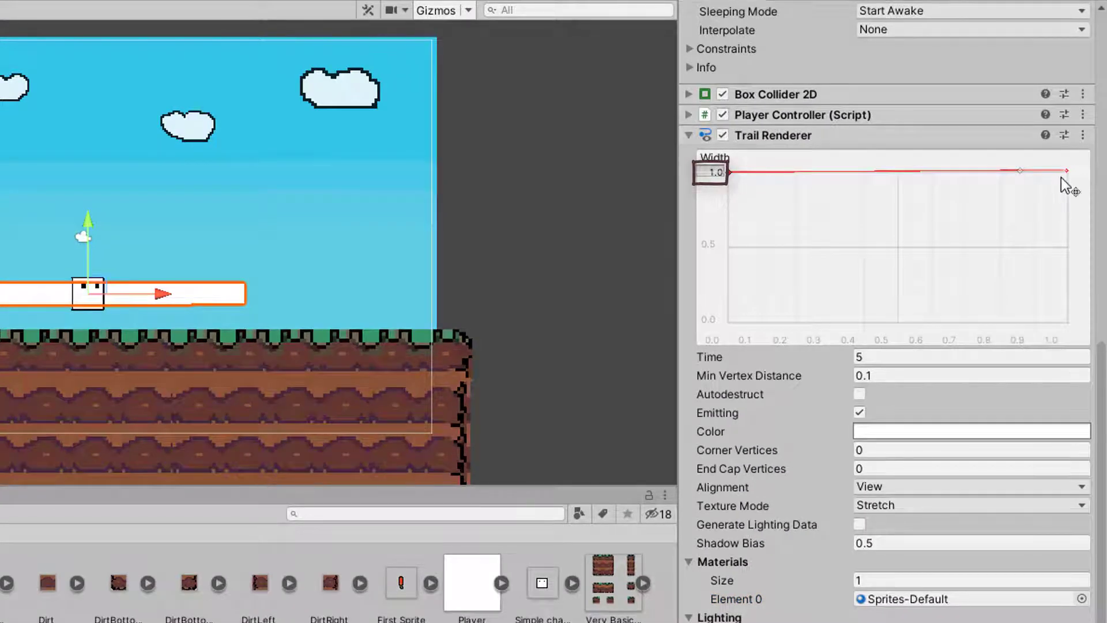
# - Taper the trail's width curve from 1.0 at the start to 0.0 at the end and set its Time to 2
pyautogui.moveTo(1066, 171); pyautogui.dragTo(1069, 324)
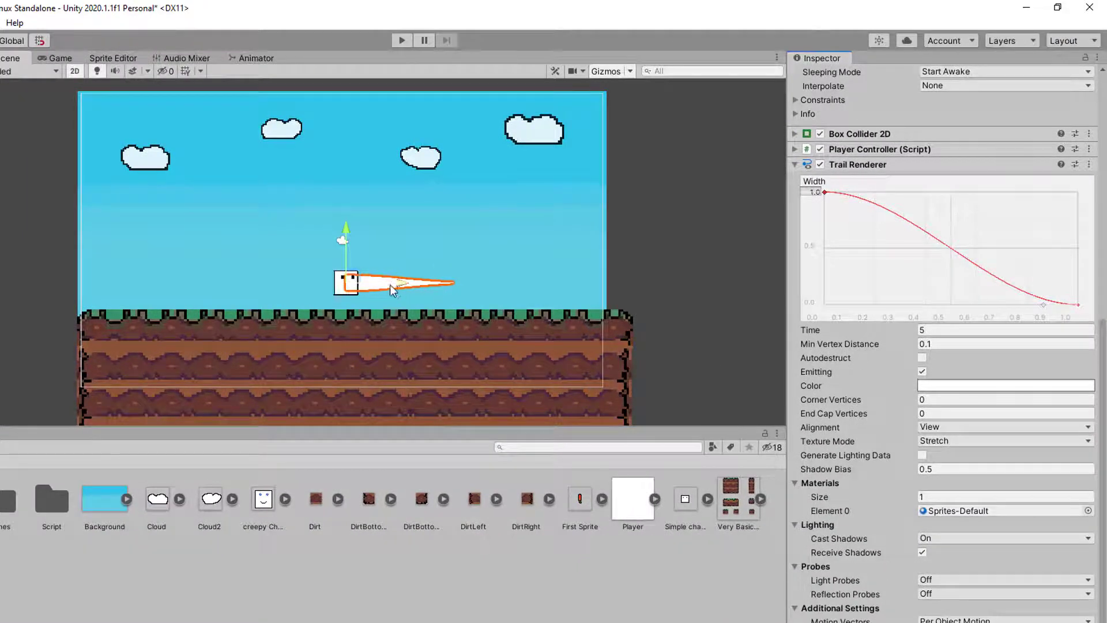
pyautogui.moveTo(392, 289); pyautogui.dragTo(572, 295)
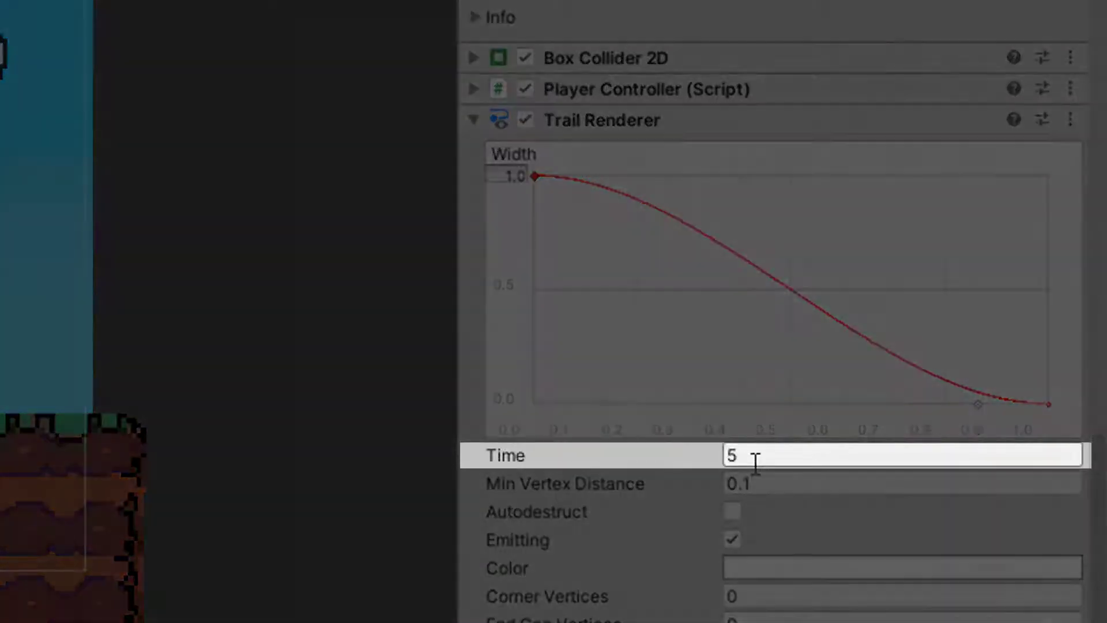
pyautogui.click(744, 457)
pyautogui.write('2')
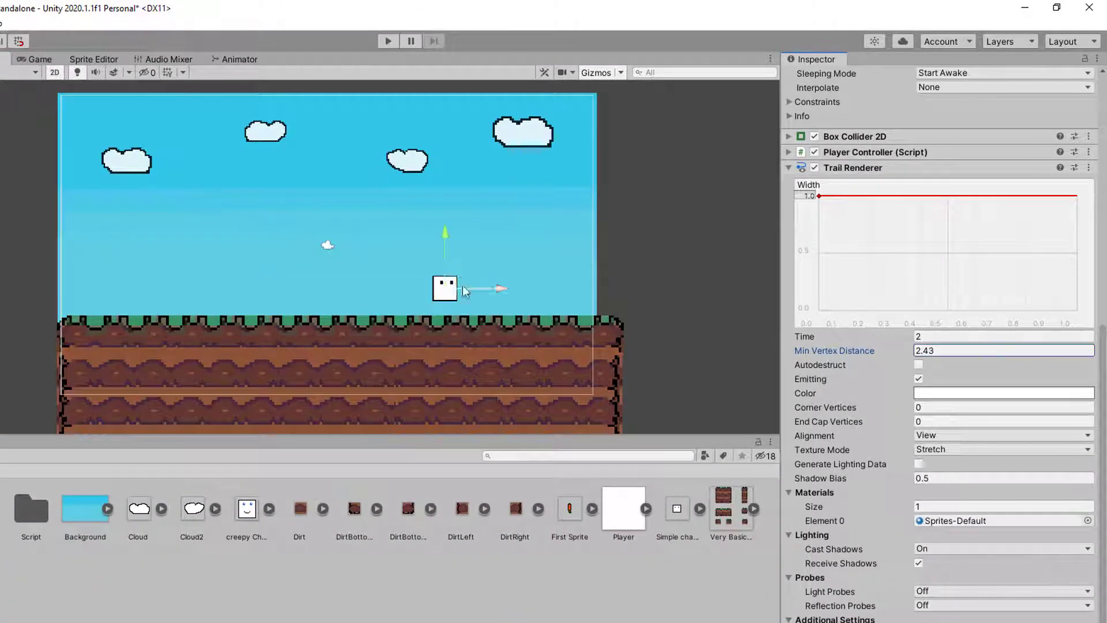
# - Set the trail's Min Vertex Distance to 0.1 and move the player around the scene to compare the trail's smoothness
pyautogui.moveTo(462, 284)
pyautogui.mouseDown()
pyautogui.moveTo(348, 240)
pyautogui.moveTo(294, 298)
pyautogui.moveTo(271, 254)
pyautogui.moveTo(170, 224)
pyautogui.moveTo(223, 193)
pyautogui.moveTo(325, 213)
pyautogui.moveTo(282, 285)
pyautogui.moveTo(248, 250)
pyautogui.moveTo(168, 255)
pyautogui.moveTo(168, 236)
pyautogui.moveTo(121, 235)
pyautogui.moveTo(185, 221)
pyautogui.moveTo(349, 239)
pyautogui.mouseUp()
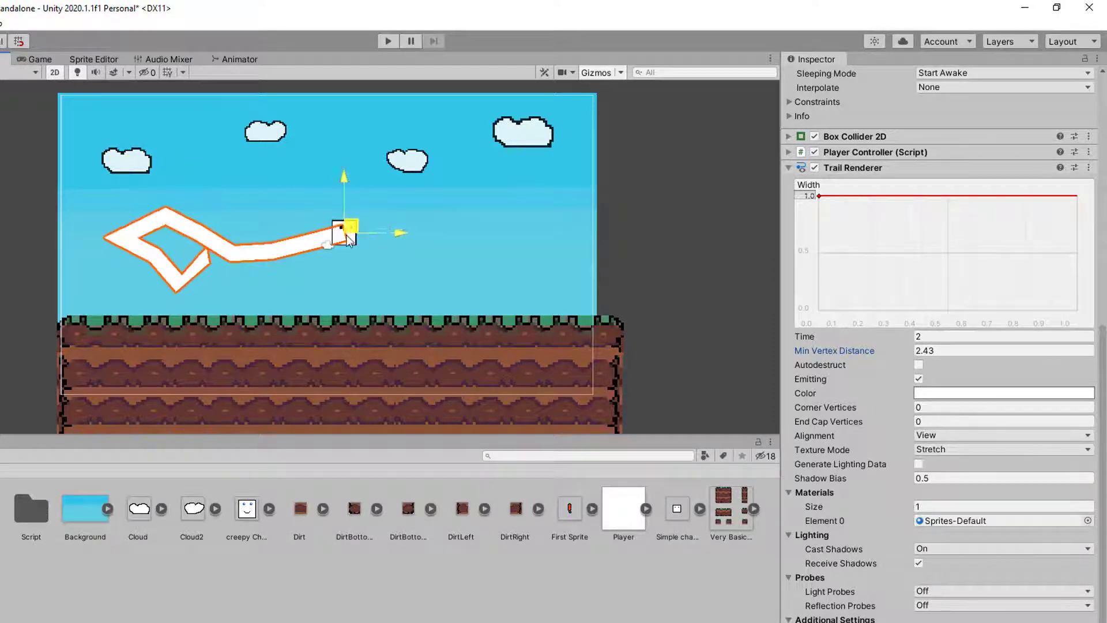
pyautogui.click(934, 350)
pyautogui.write('.1')
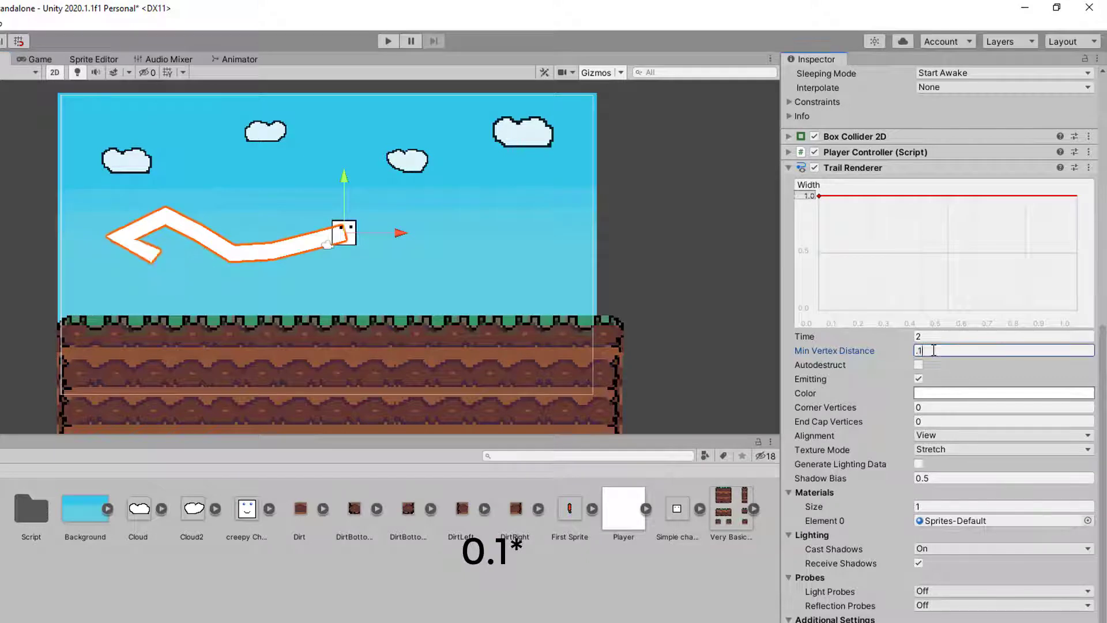
pyautogui.moveTo(346, 234)
pyautogui.mouseDown()
pyautogui.moveTo(457, 288)
pyautogui.moveTo(254, 247)
pyautogui.moveTo(312, 169)
pyautogui.moveTo(195, 259)
pyautogui.moveTo(286, 252)
pyautogui.moveTo(272, 235)
pyautogui.mouseUp()
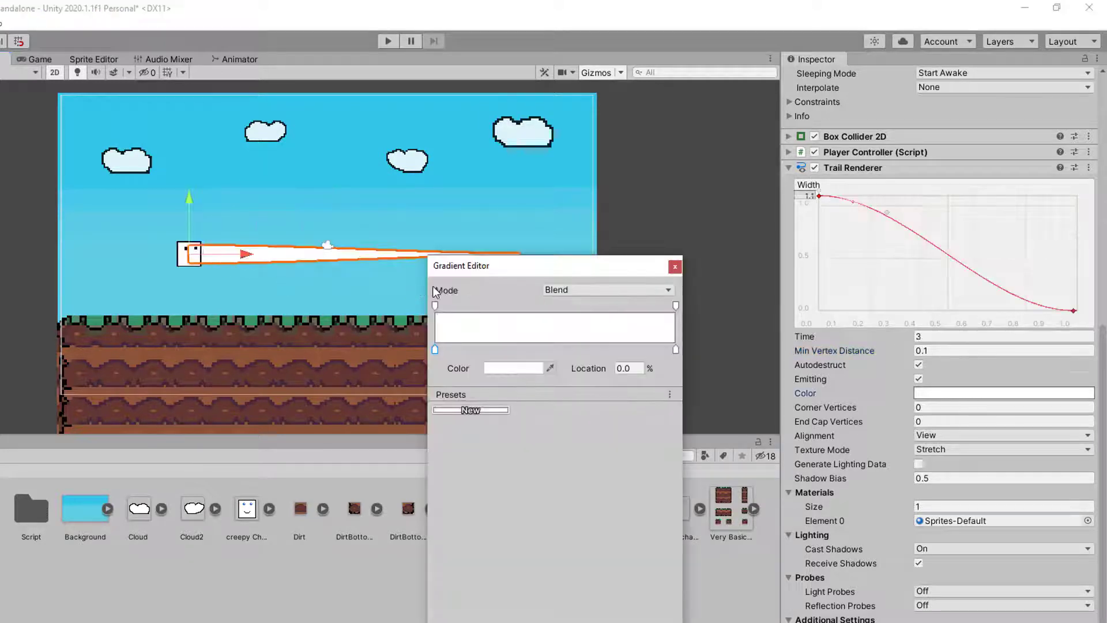
# - Make the trail's colour gradient blend from light blue at the start to white at the end, and preview it on the player
pyautogui.click(622, 290)
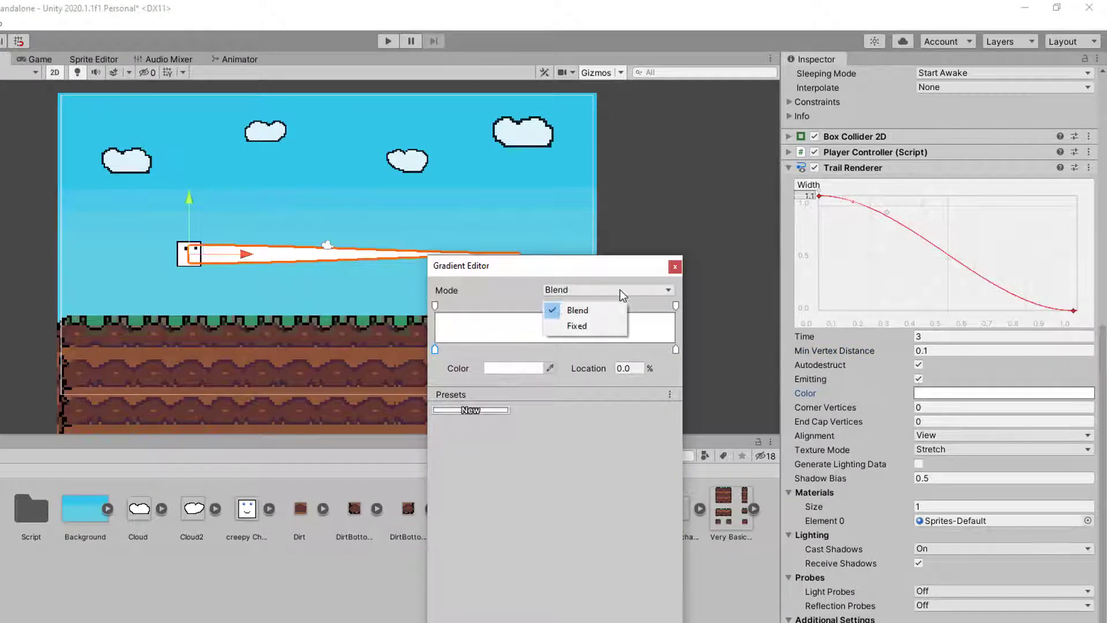
pyautogui.click(589, 326)
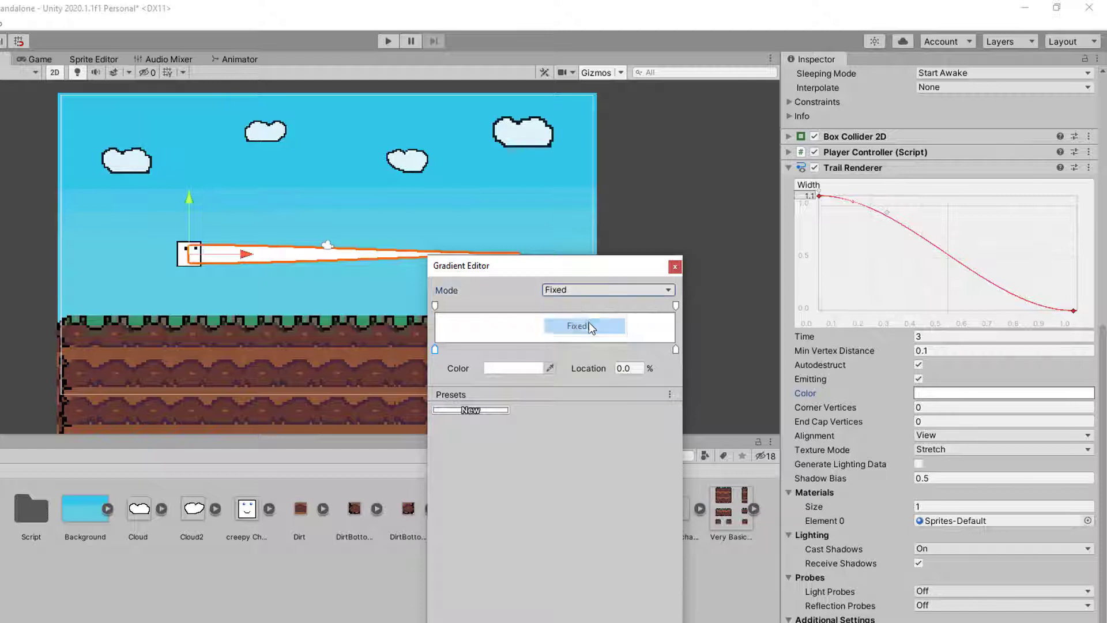
pyautogui.click(586, 290)
pyautogui.click(554, 312)
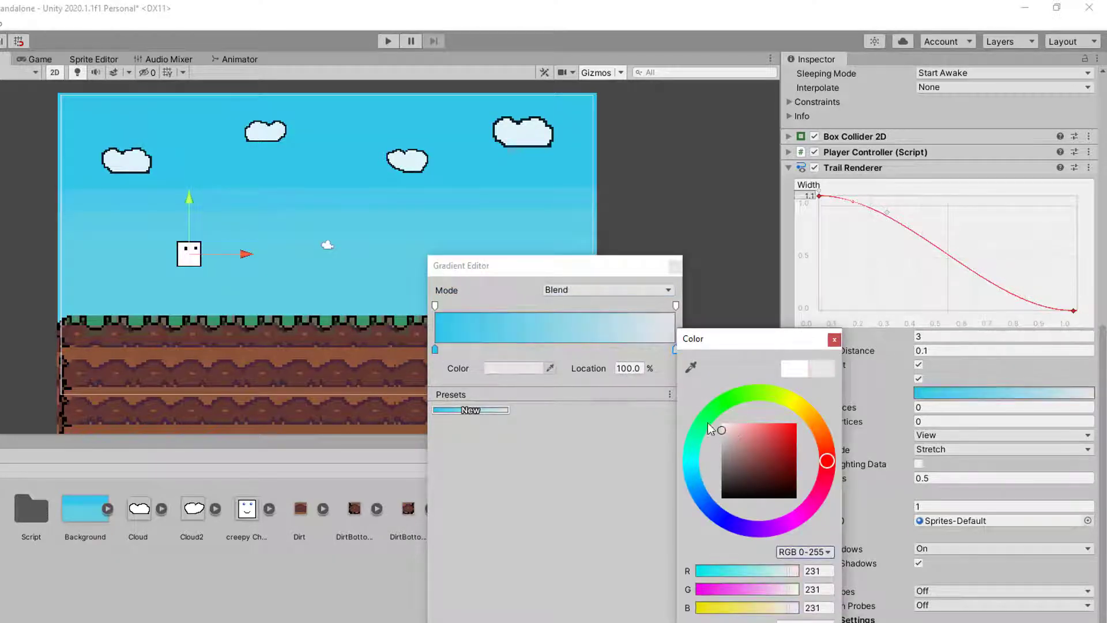
pyautogui.click(833, 340)
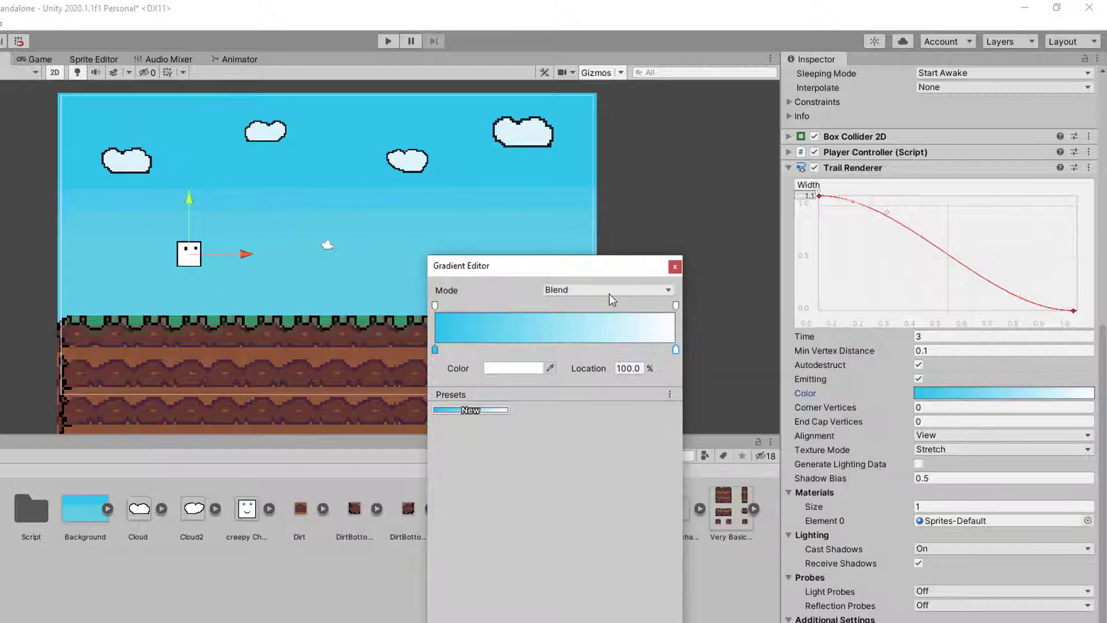
pyautogui.click(676, 266)
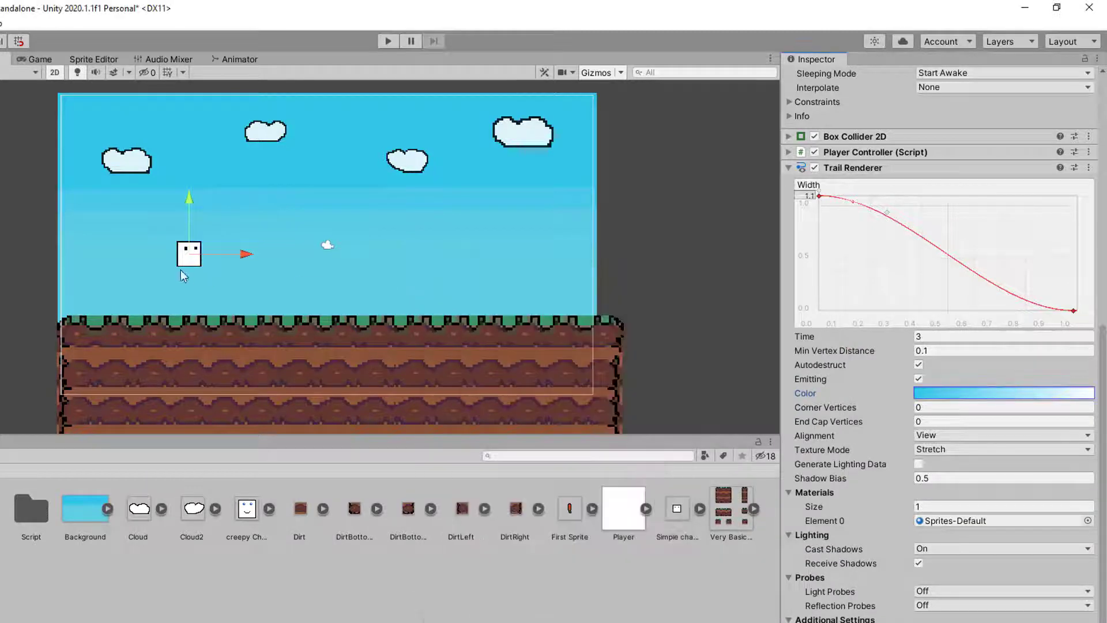
pyautogui.moveTo(242, 254); pyautogui.dragTo(289, 253)
# - Place the gradient's blue colour key near the middle and recolour it a brighter blue, checking the trail by moving the player
pyautogui.click(1003, 393)
pyautogui.click(1003, 392)
pyautogui.doubleClick(547, 349)
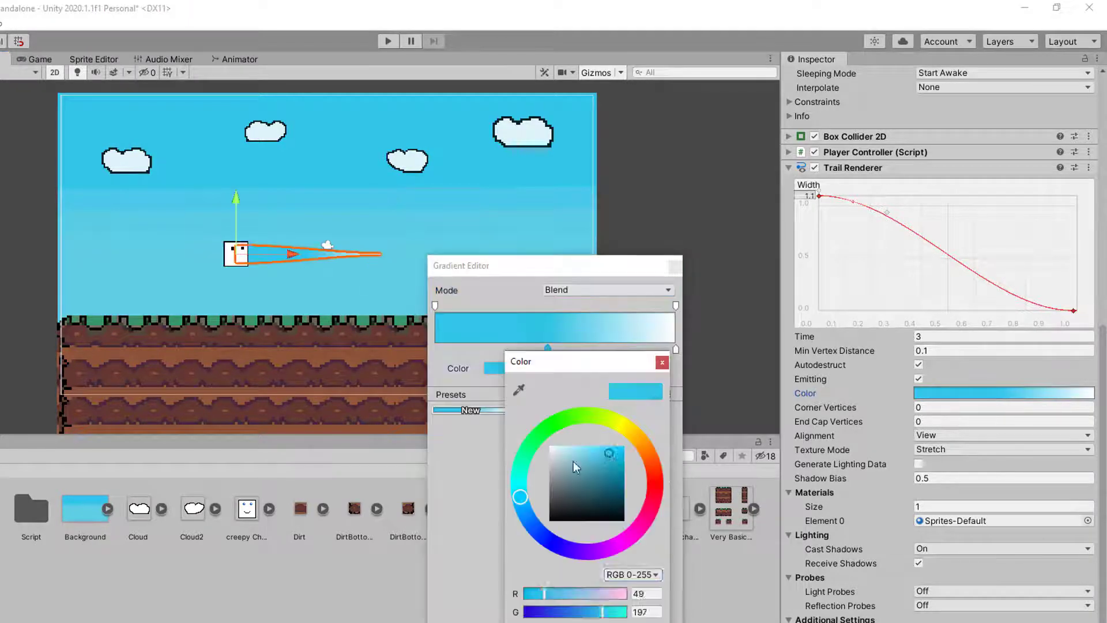
pyautogui.moveTo(573, 461); pyautogui.dragTo(624, 447)
pyautogui.moveTo(547, 349); pyautogui.dragTo(558, 350)
pyautogui.moveTo(289, 253); pyautogui.dragTo(546, 291)
pyautogui.doubleClick(558, 349)
pyautogui.click(628, 468)
pyautogui.click(1008, 395)
pyautogui.doubleClick(558, 350)
pyautogui.click(628, 430)
pyautogui.click(681, 353)
# - Move the gradient's white key to the start and shift the blue key closer to it, previewing the trail on the player
pyautogui.click(1003, 393)
pyautogui.moveTo(675, 350); pyautogui.dragTo(617, 349)
pyautogui.moveTo(546, 254); pyautogui.dragTo(551, 254)
pyautogui.click(1003, 393)
pyautogui.moveTo(617, 349); pyautogui.dragTo(434, 349)
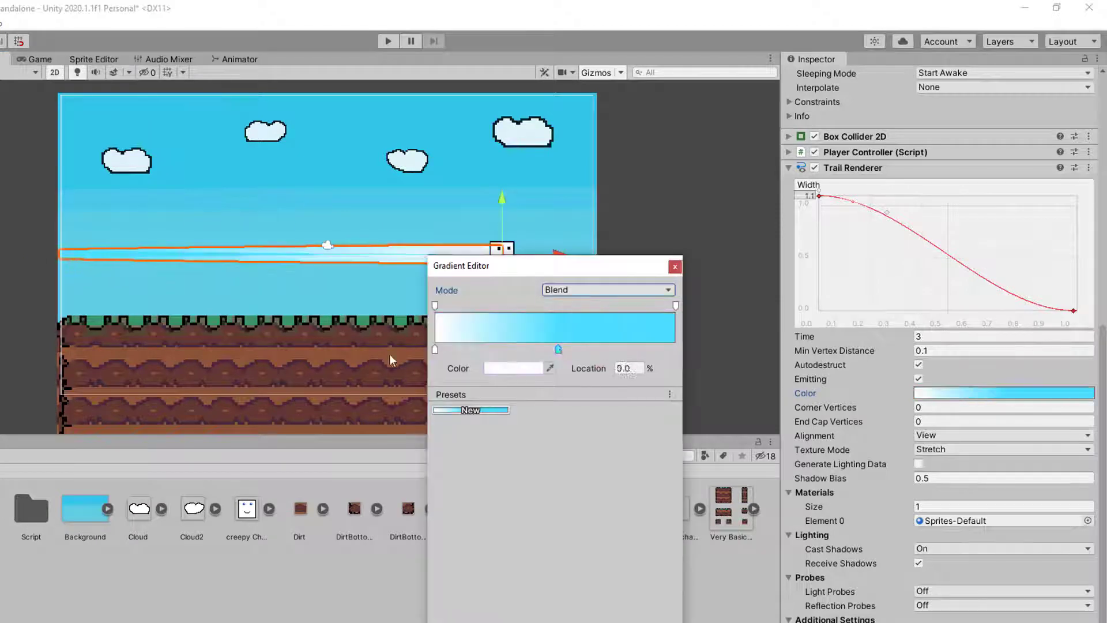
pyautogui.moveTo(558, 349); pyautogui.dragTo(519, 349)
pyautogui.moveTo(551, 255); pyautogui.dragTo(334, 254)
# - Switch the trail gradient to Fixed mode and move the white key so that about the first quarter is white
pyautogui.click(1003, 392)
pyautogui.click(608, 290)
pyautogui.click(568, 313)
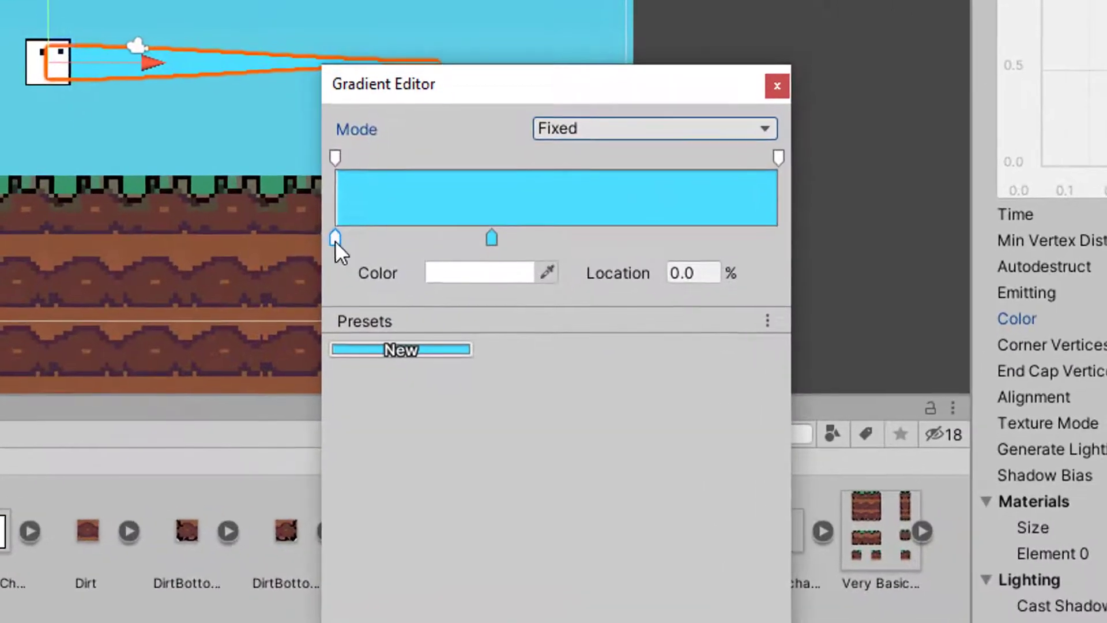
pyautogui.moveTo(434, 350); pyautogui.dragTo(492, 350)
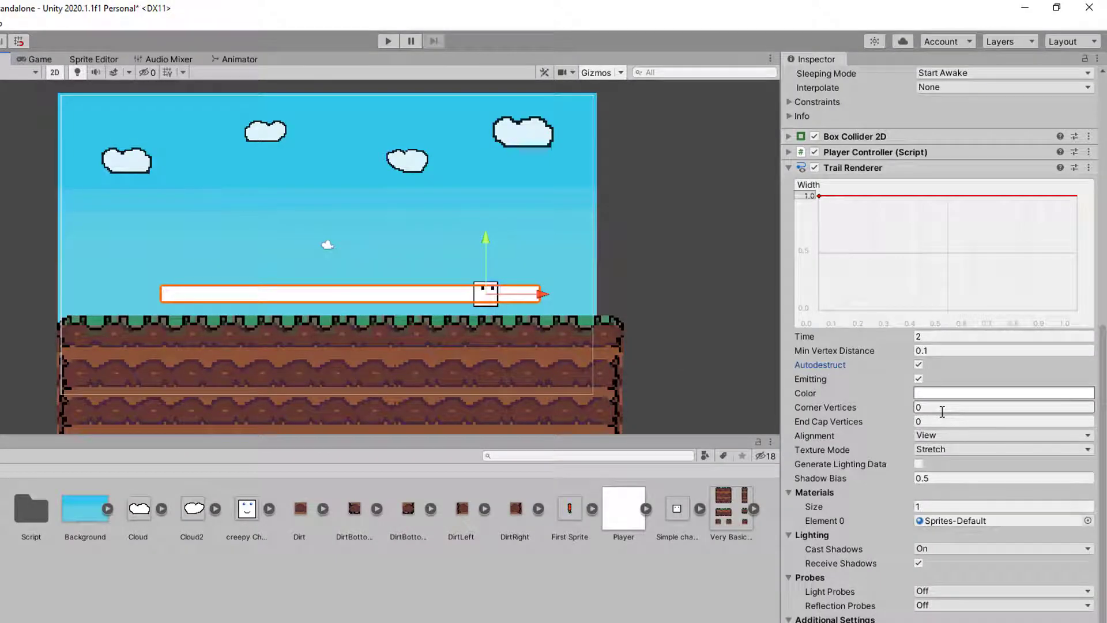
# - Try a Corner Vertices value of 5 on the trail and move the player to inspect its corners
pyautogui.click(941, 410)
pyautogui.write('5')
pyautogui.moveTo(351, 306); pyautogui.dragTo(321, 222)
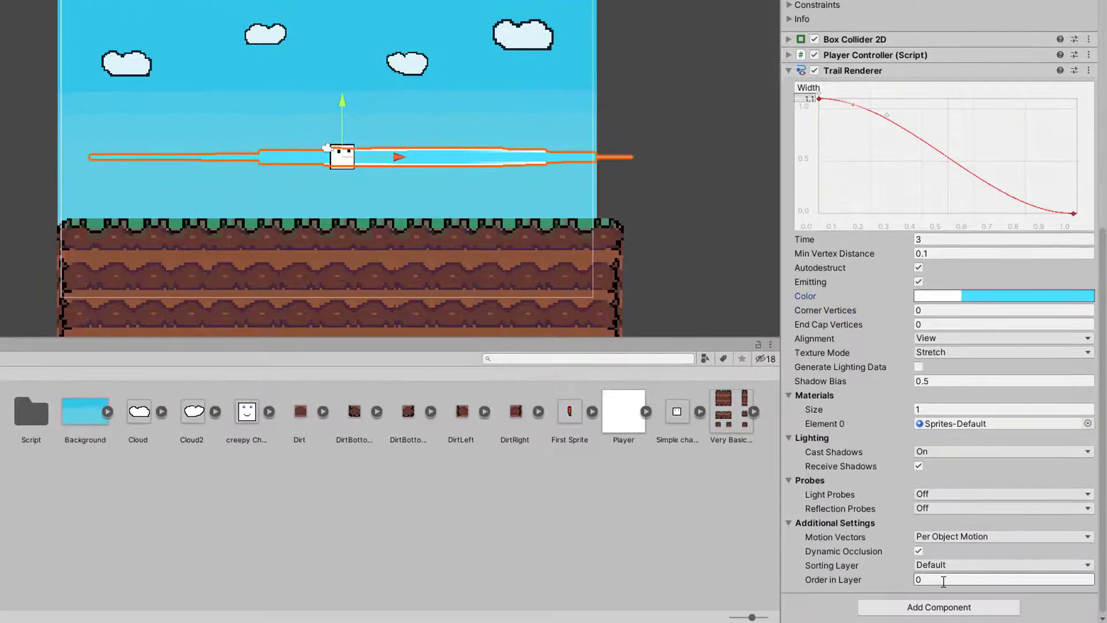
# - Try an Order in Layer of 3 for the trail, set it to 1, and move the player to check the layering
pyautogui.click(943, 579)
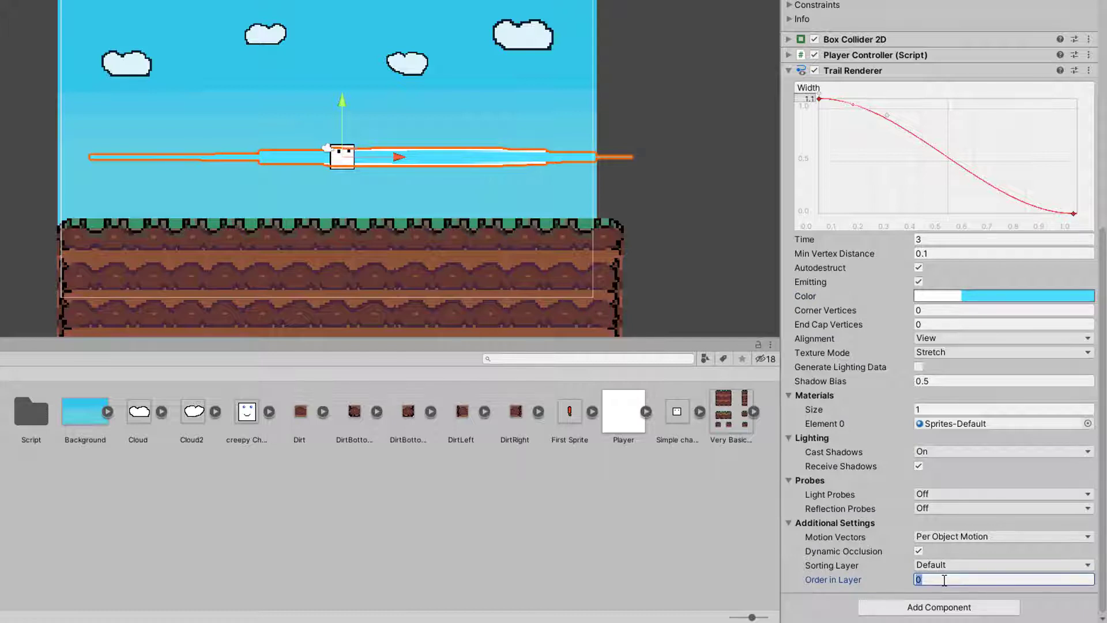
pyautogui.write('3')
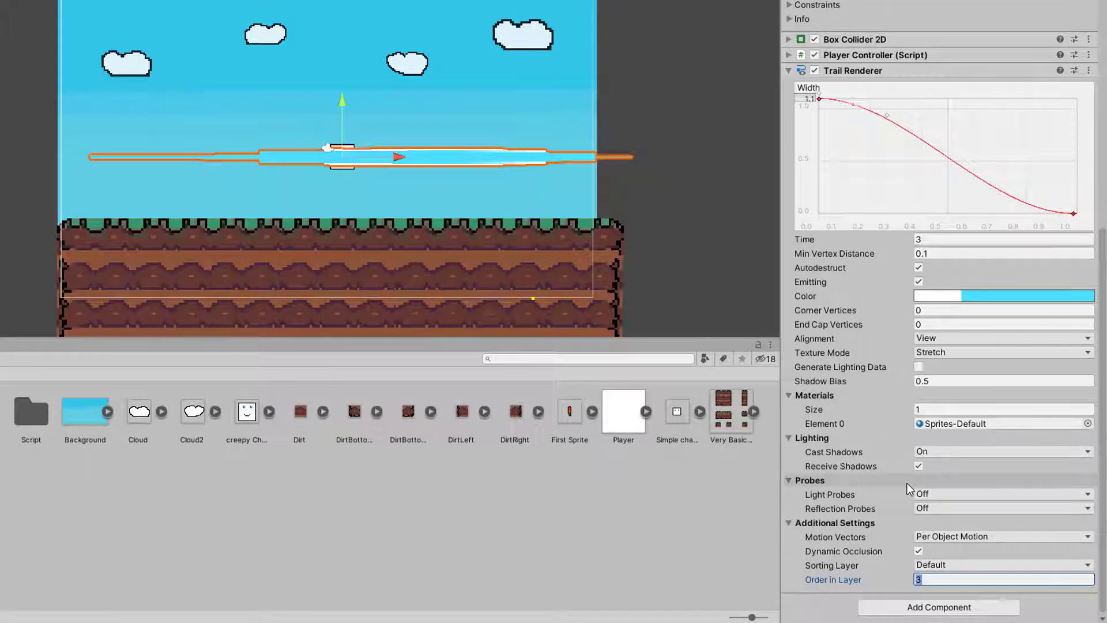
pyautogui.write('1')
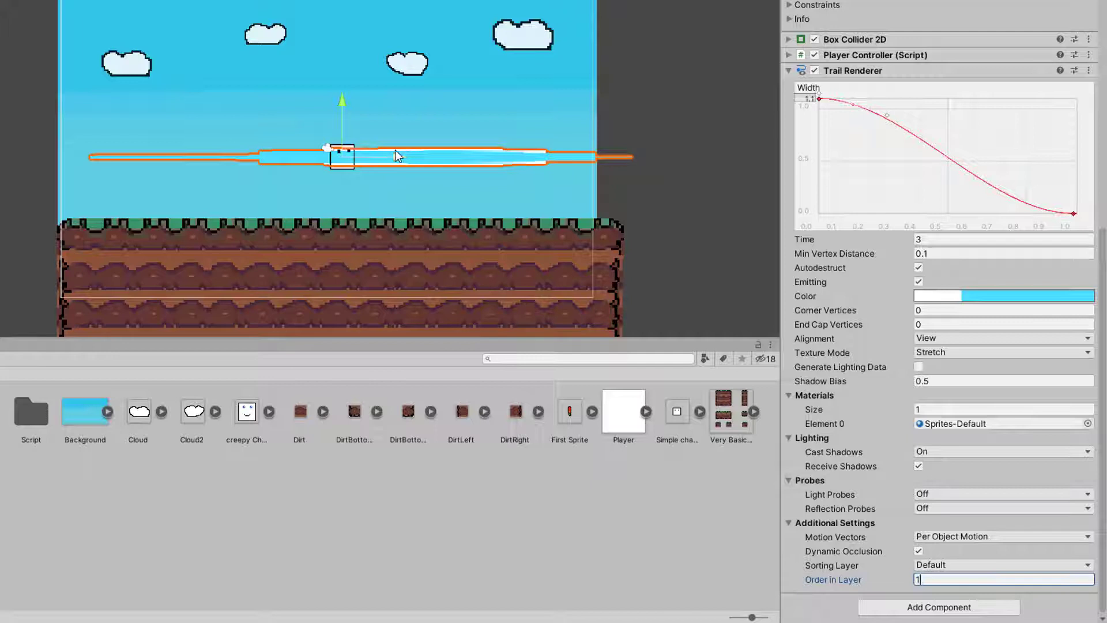
pyautogui.moveTo(396, 151); pyautogui.dragTo(600, 182)
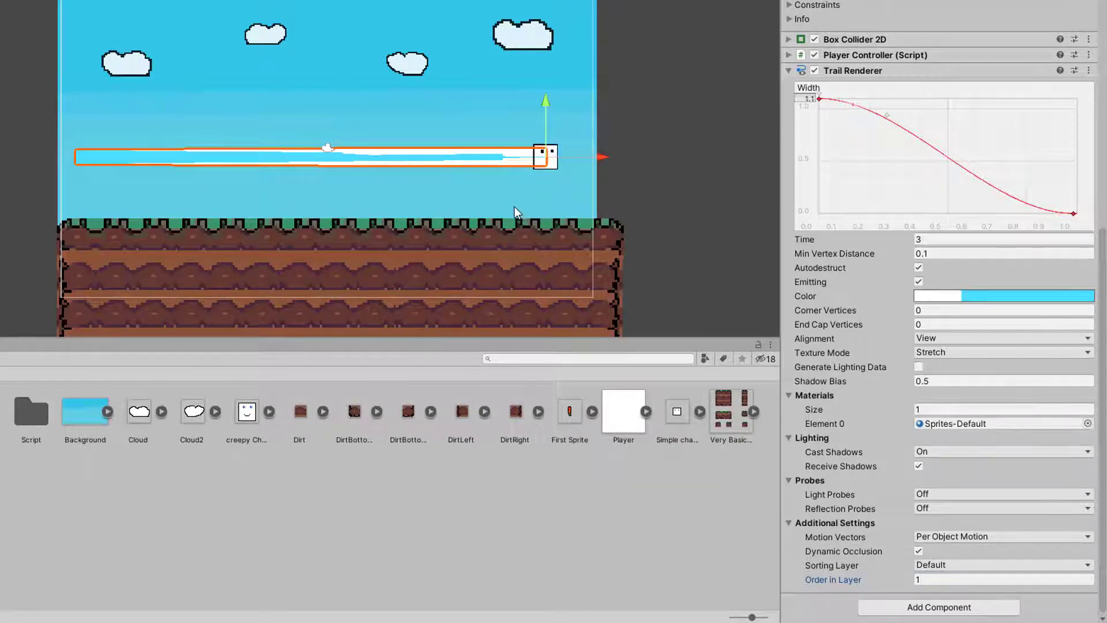
pyautogui.moveTo(560, 163)
pyautogui.mouseDown()
pyautogui.moveTo(543, 275)
pyautogui.moveTo(398, 243)
pyautogui.moveTo(430, 296)
pyautogui.mouseUp()
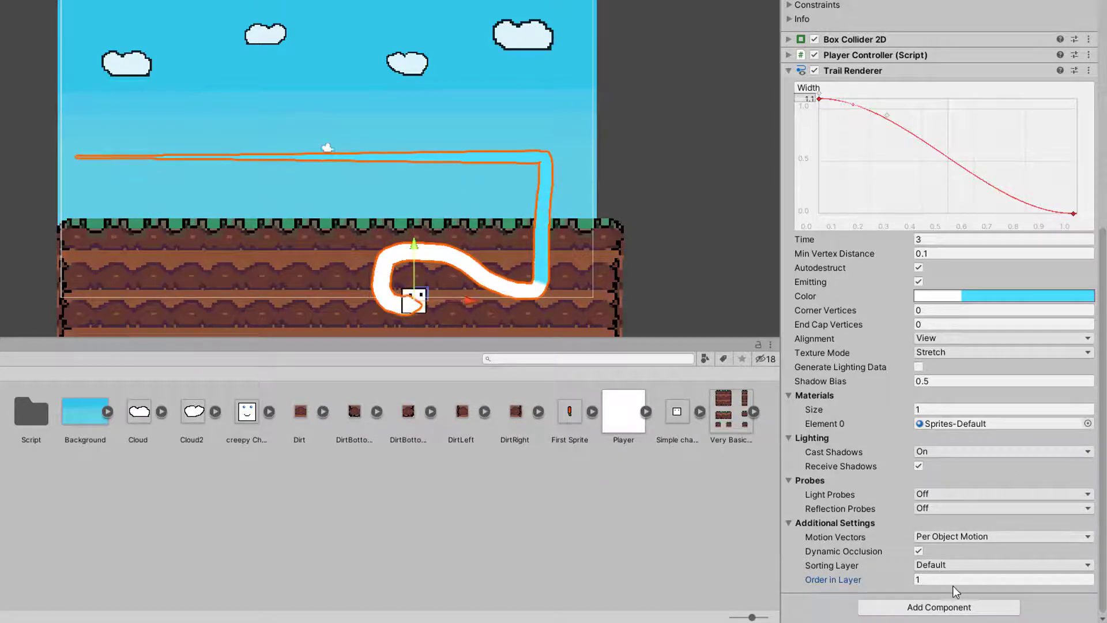
# - Undo back to the Blend version of the trail gradient and move the player to preview how its colours fade
pyautogui.hotkey('ctrl', 'z')
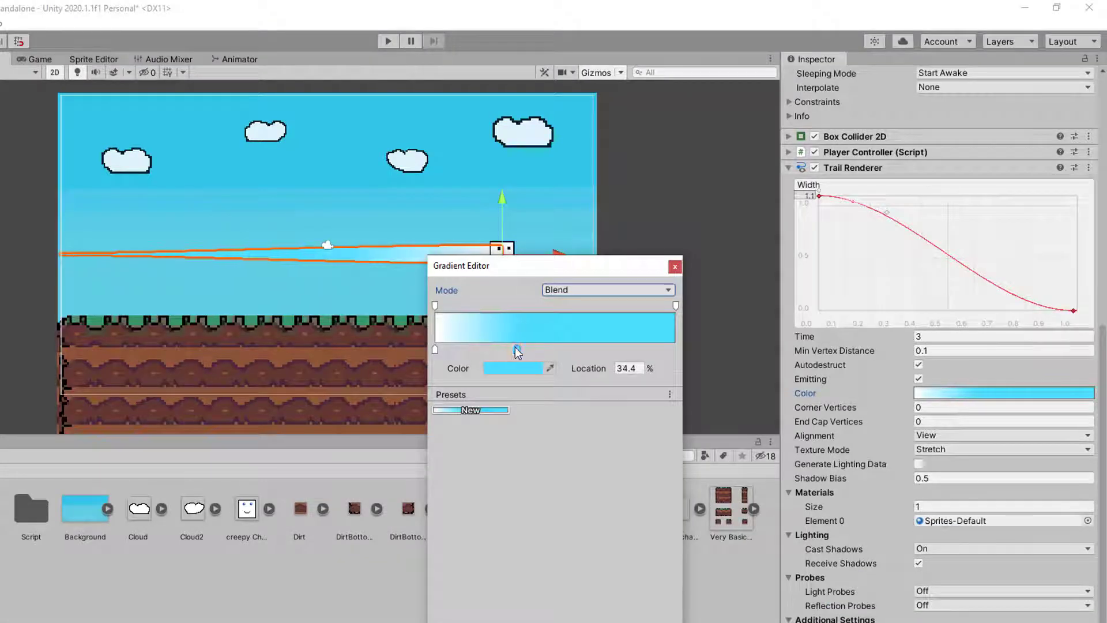
pyautogui.moveTo(514, 250); pyautogui.dragTo(333, 271)
pyautogui.click(674, 265)
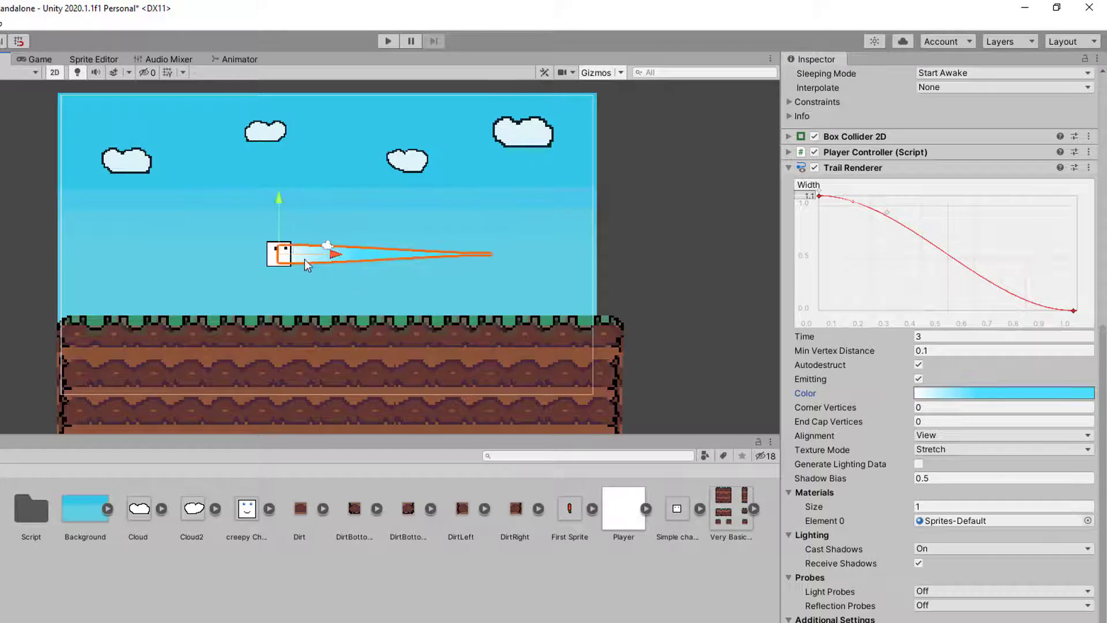
pyautogui.click(953, 393)
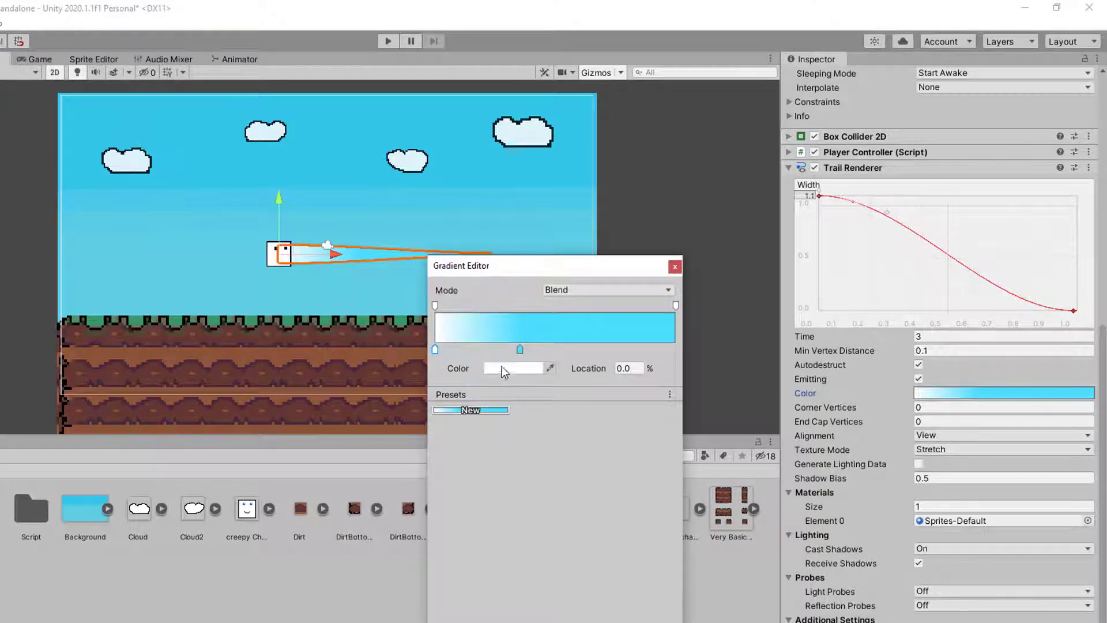
pyautogui.click(674, 268)
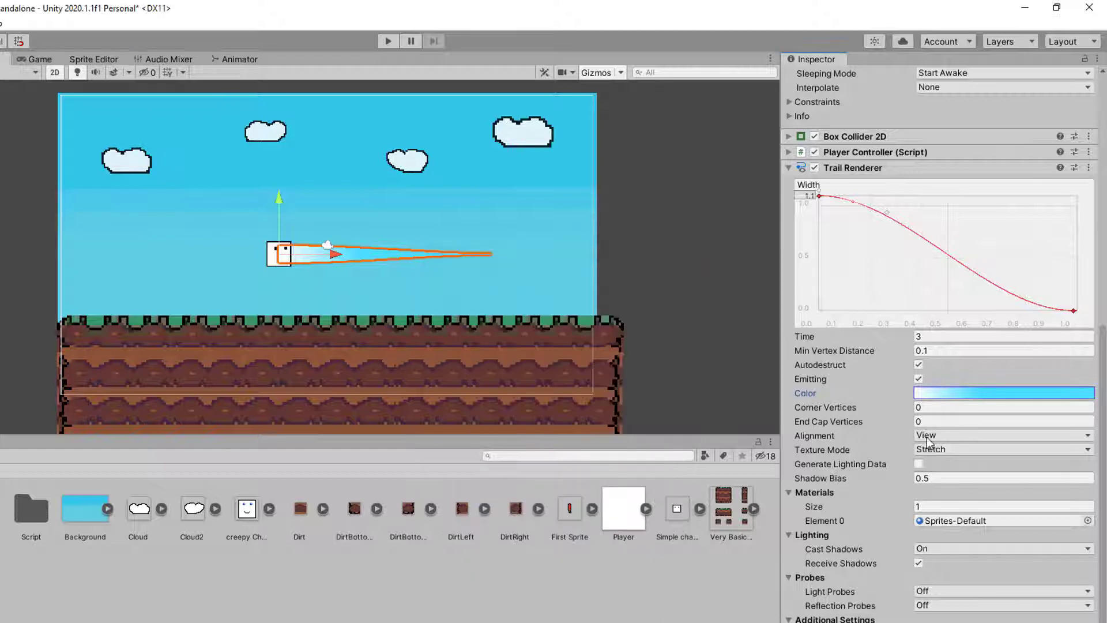
# - Set the trail gradient to Fixed mode with the white key at 24.1%, and move the player back and forth to preview it
pyautogui.click(920, 392)
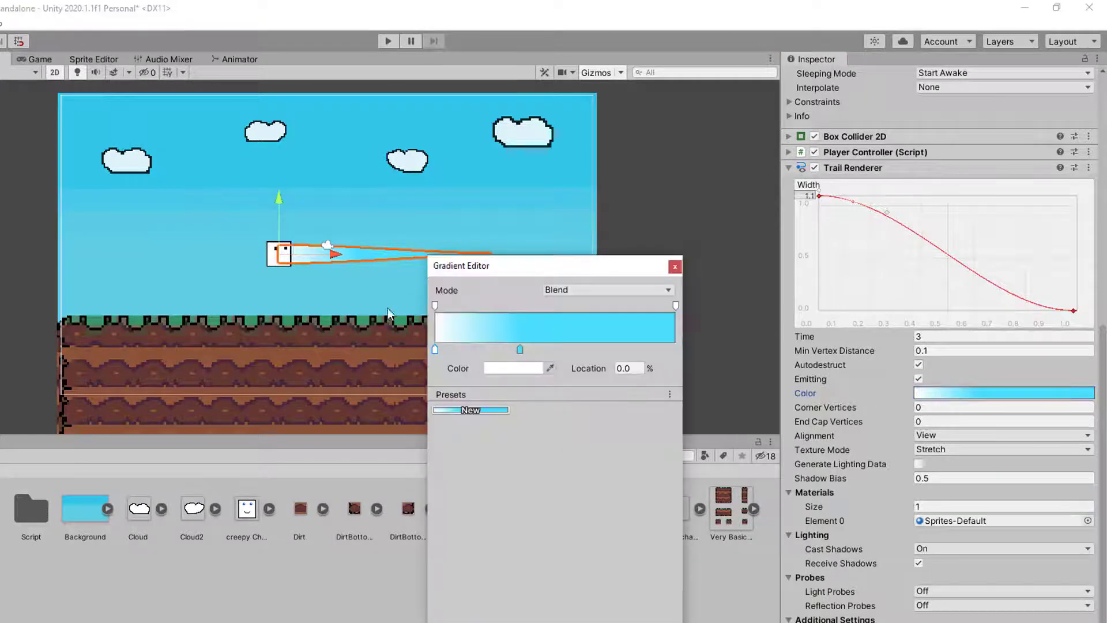
pyautogui.click(565, 291)
pyautogui.click(571, 324)
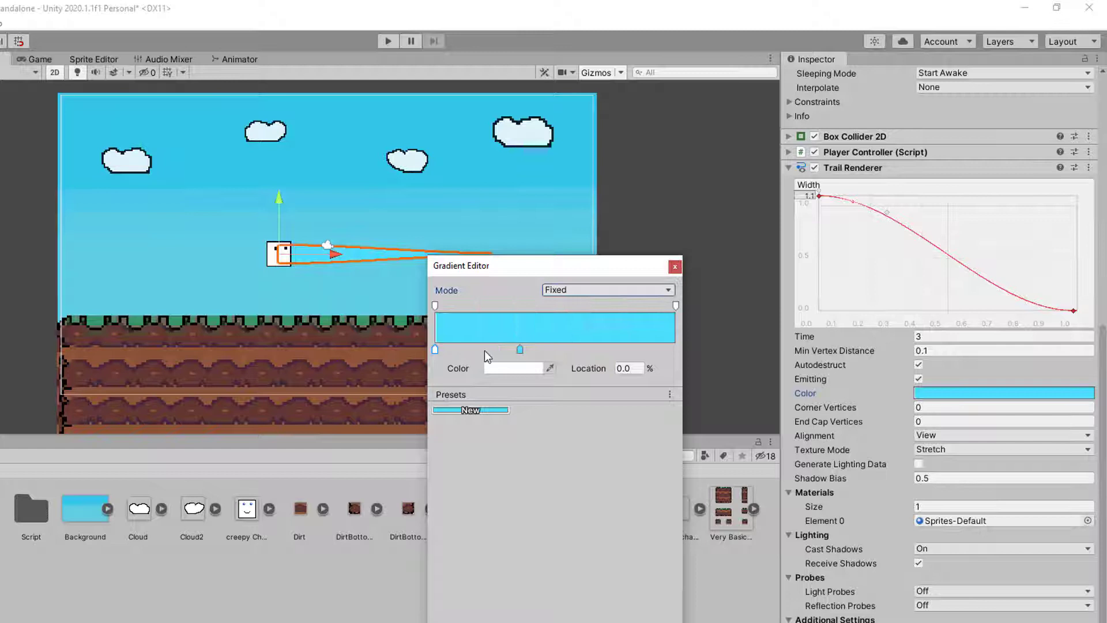
pyautogui.moveTo(437, 351); pyautogui.dragTo(493, 352)
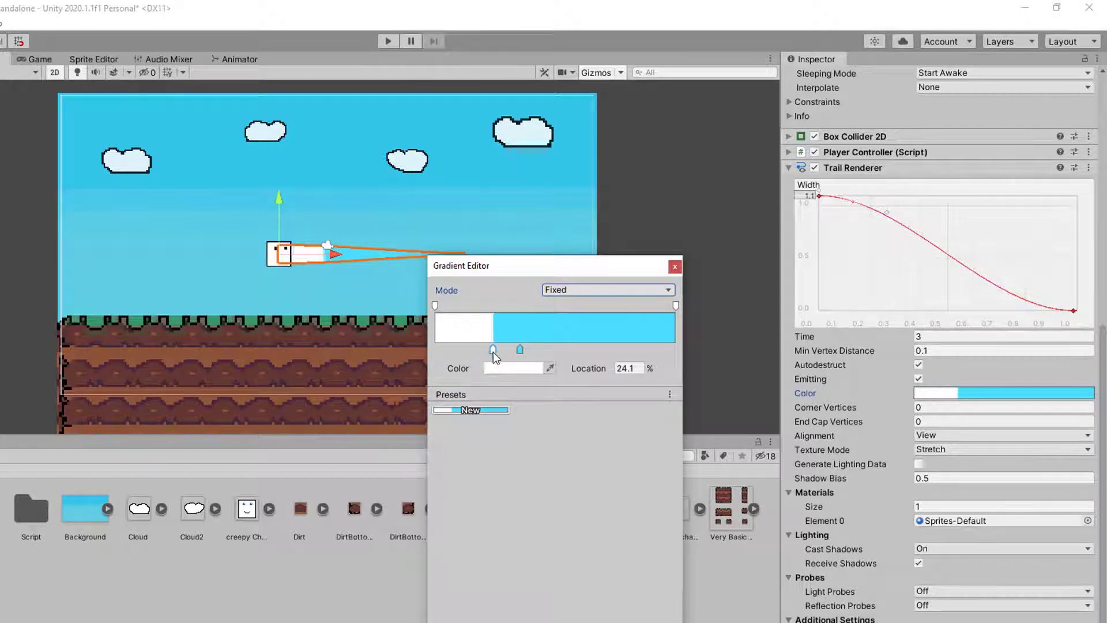
pyautogui.moveTo(331, 257); pyautogui.dragTo(511, 259)
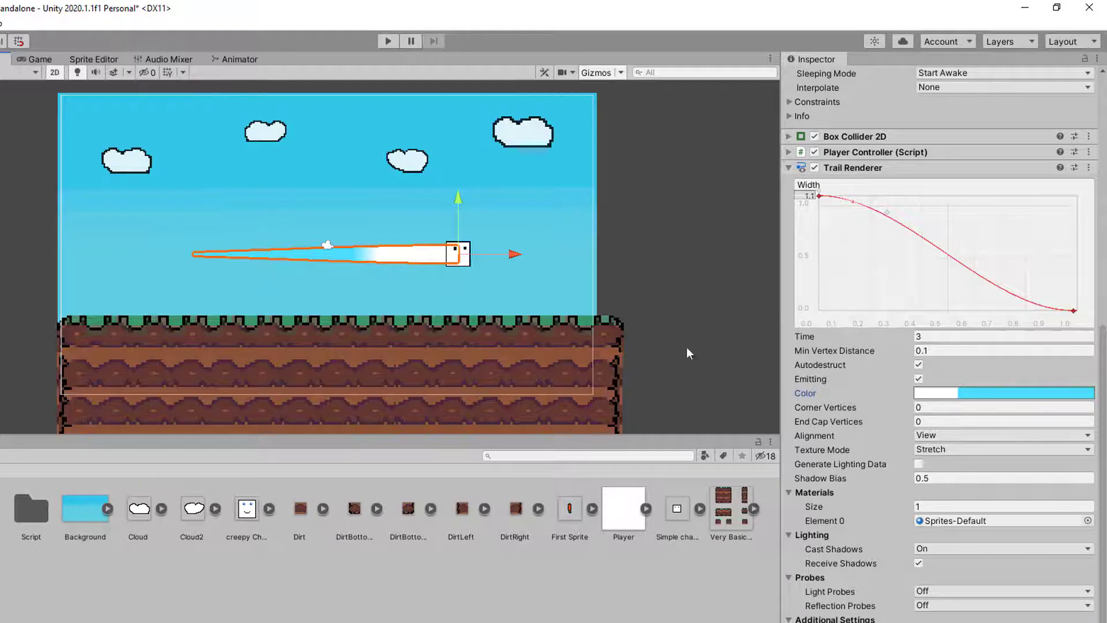
pyautogui.moveTo(500, 256); pyautogui.dragTo(233, 297)
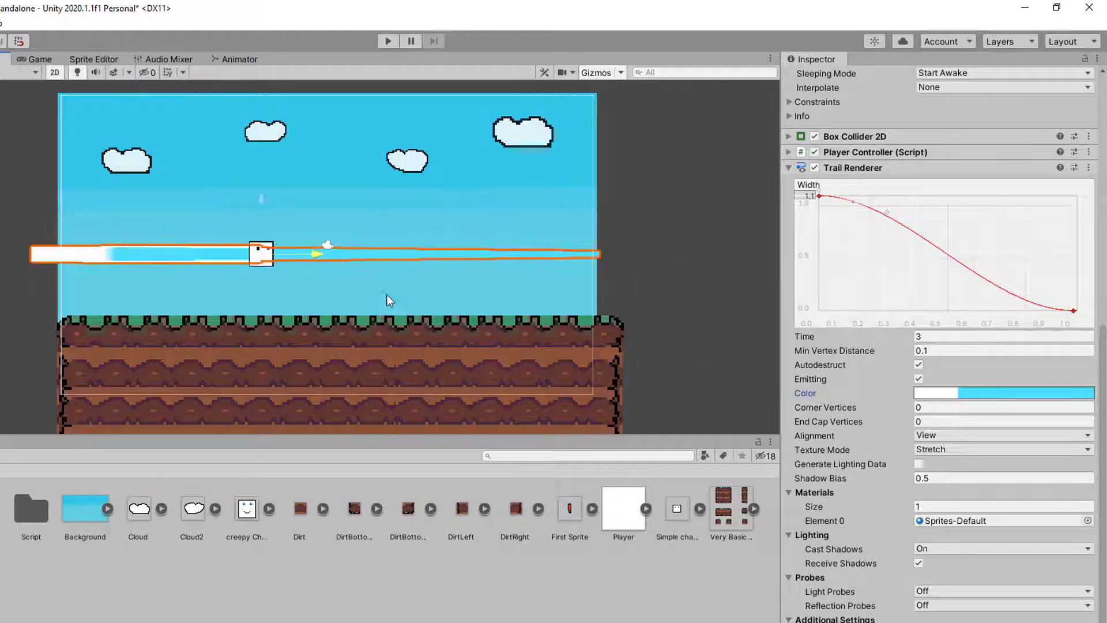
pyautogui.moveTo(387, 294); pyautogui.dragTo(508, 300)
# - Bring the gradient's blue key right next to the white key and move the player to check the trail
pyautogui.click(966, 401)
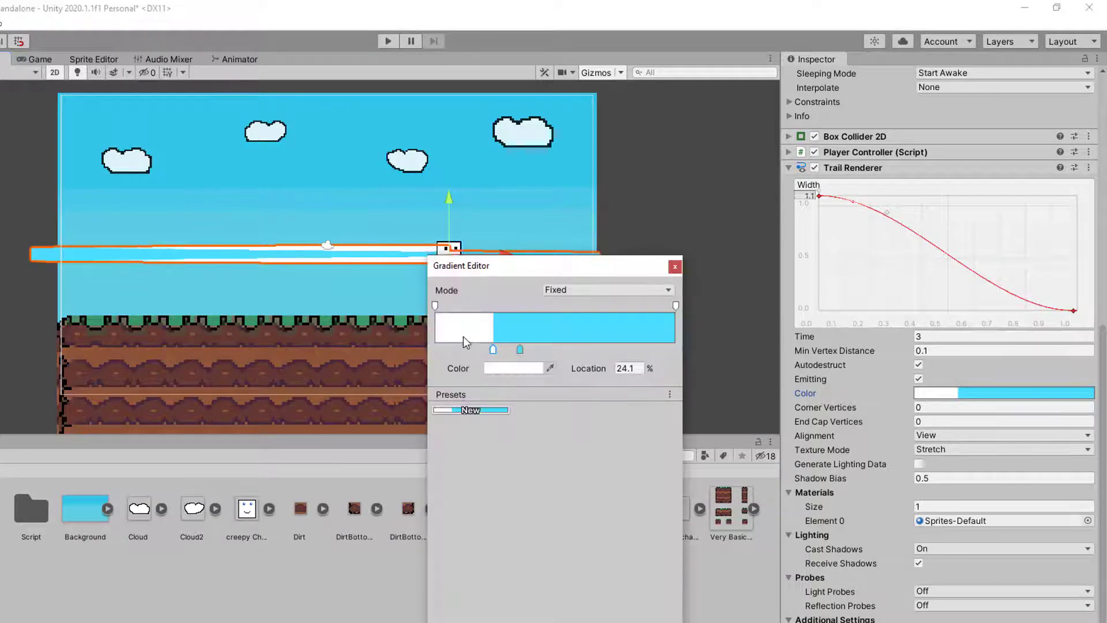
pyautogui.moveTo(520, 349); pyautogui.dragTo(498, 350)
pyautogui.click(674, 268)
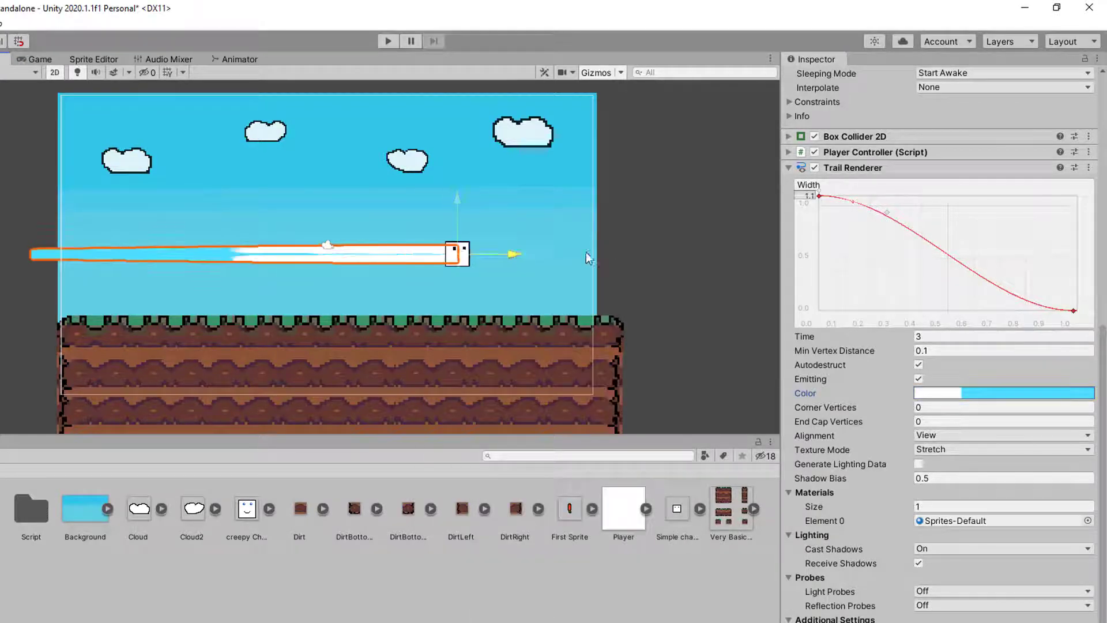
pyautogui.moveTo(508, 254); pyautogui.dragTo(363, 297)
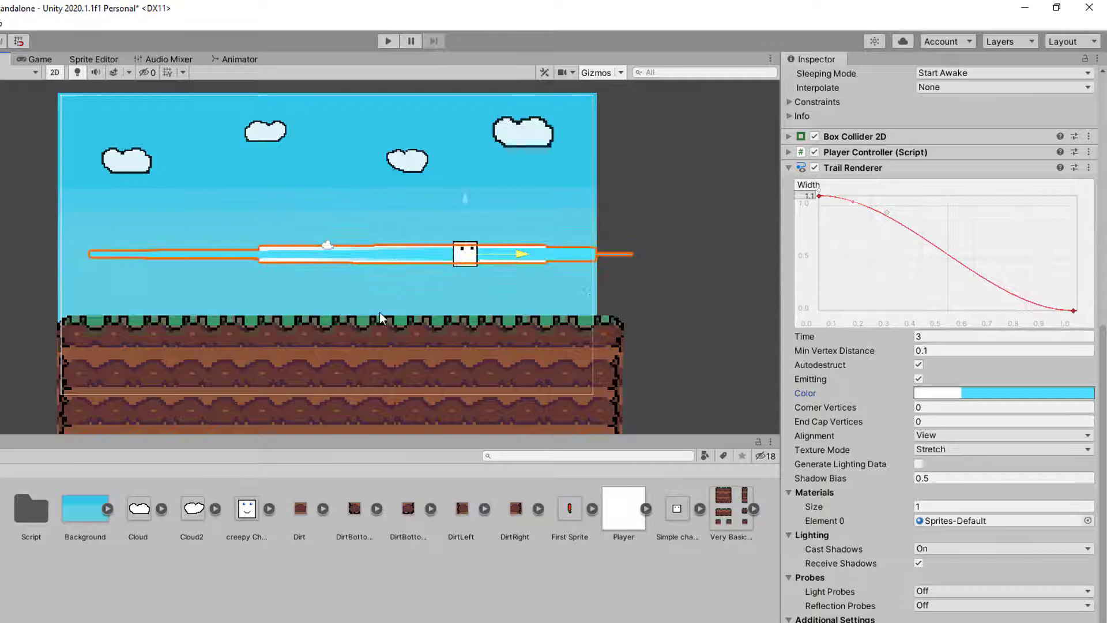
# - Run the game, move the player right and left to test the trail against the sky, and stop it
pyautogui.hotkey('ctrl', 'p')
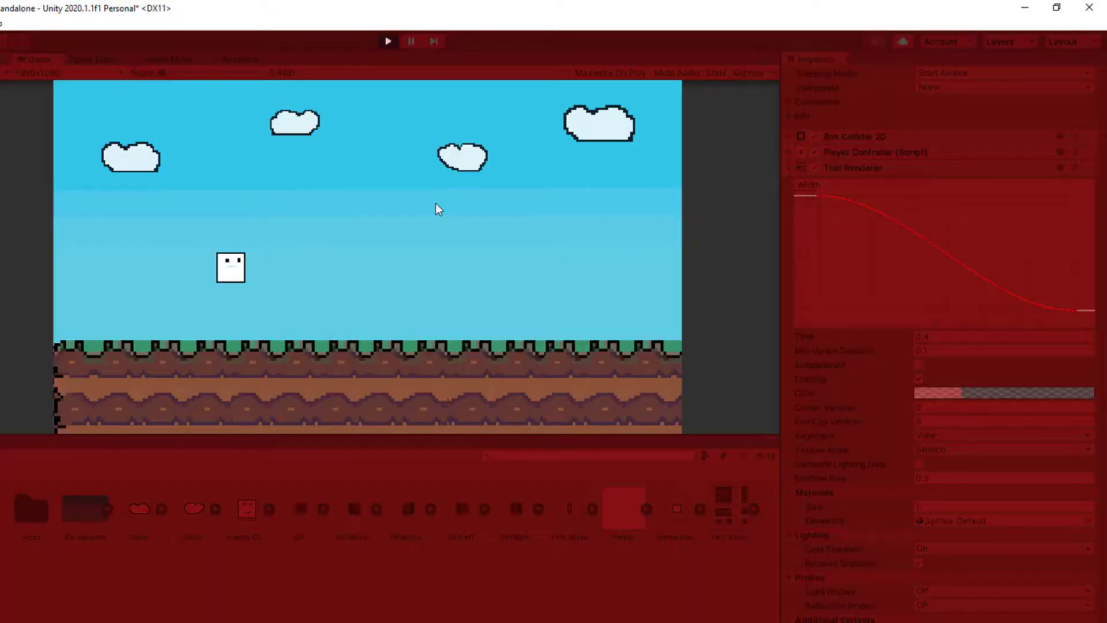
pyautogui.press('d')
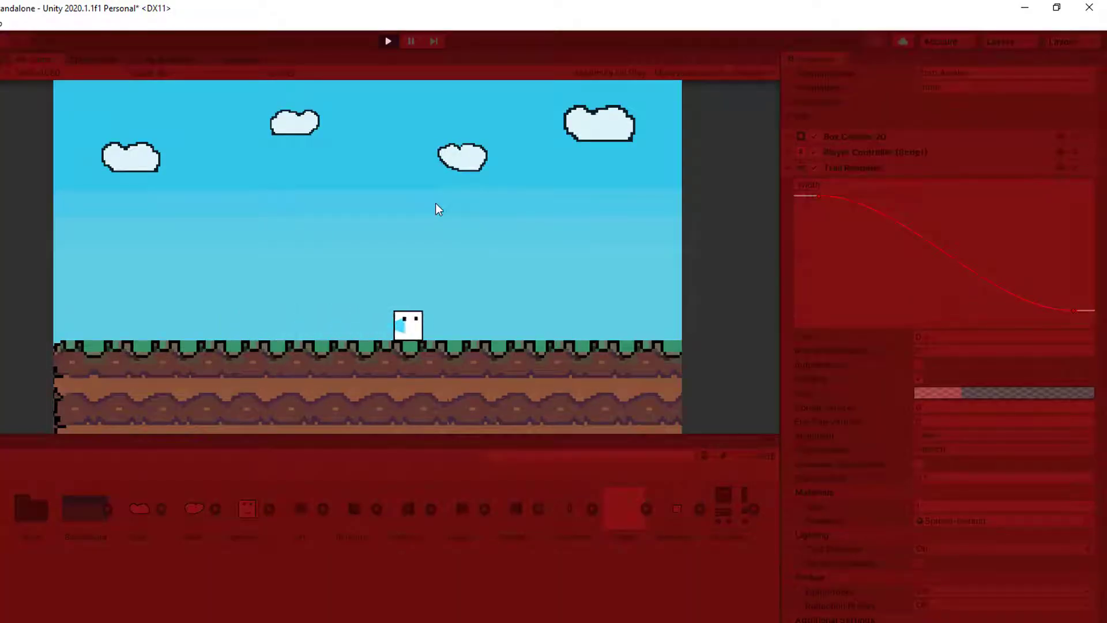
pyautogui.press('a')
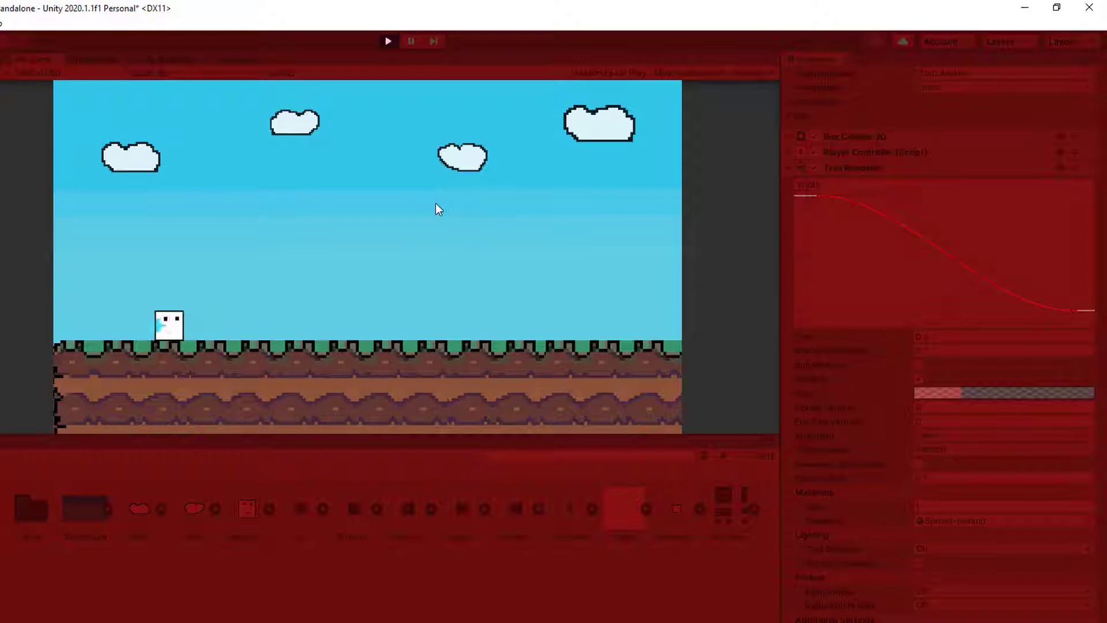
pyautogui.press('Right')
pyautogui.press('Left')
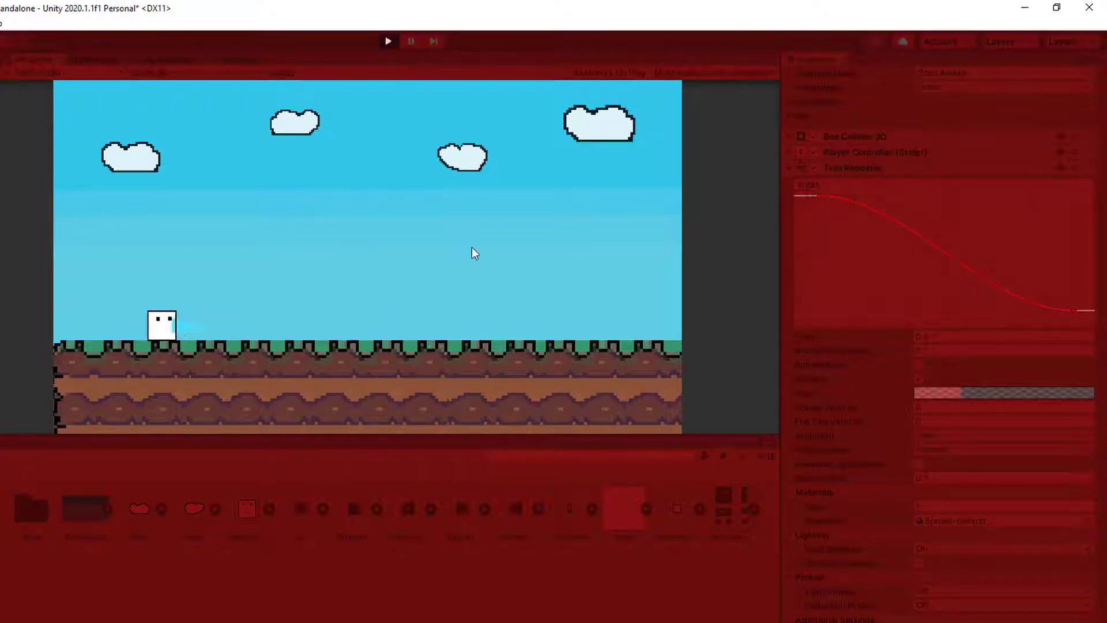
pyautogui.press('Right')
pyautogui.click(388, 41)
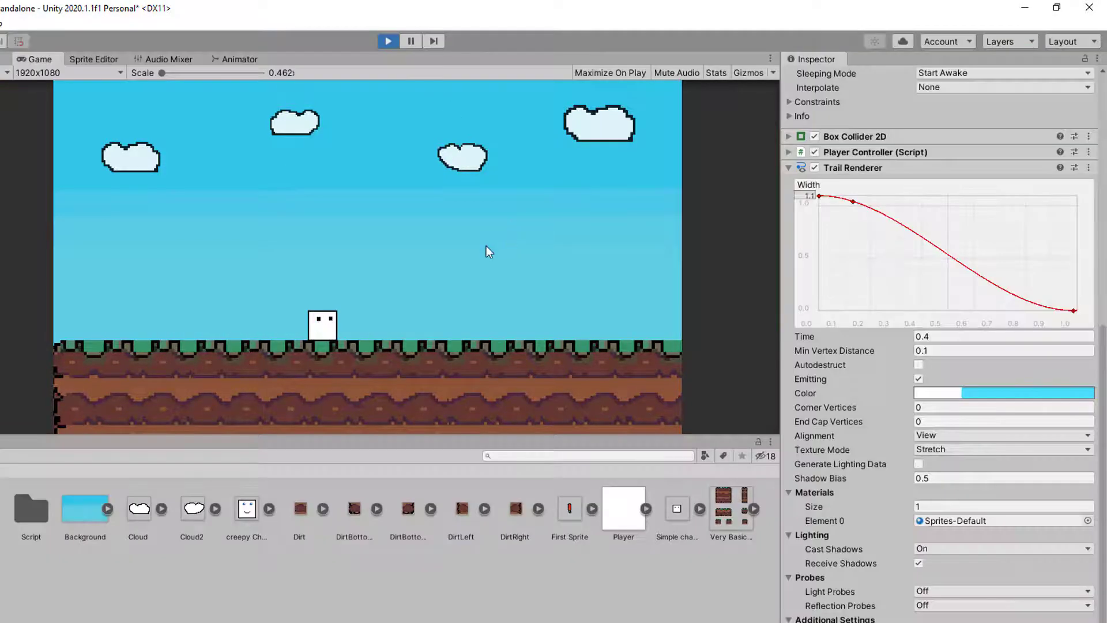
# - Tint the Background sprite with the cyan colour 00EDFF
pyautogui.click(478, 237)
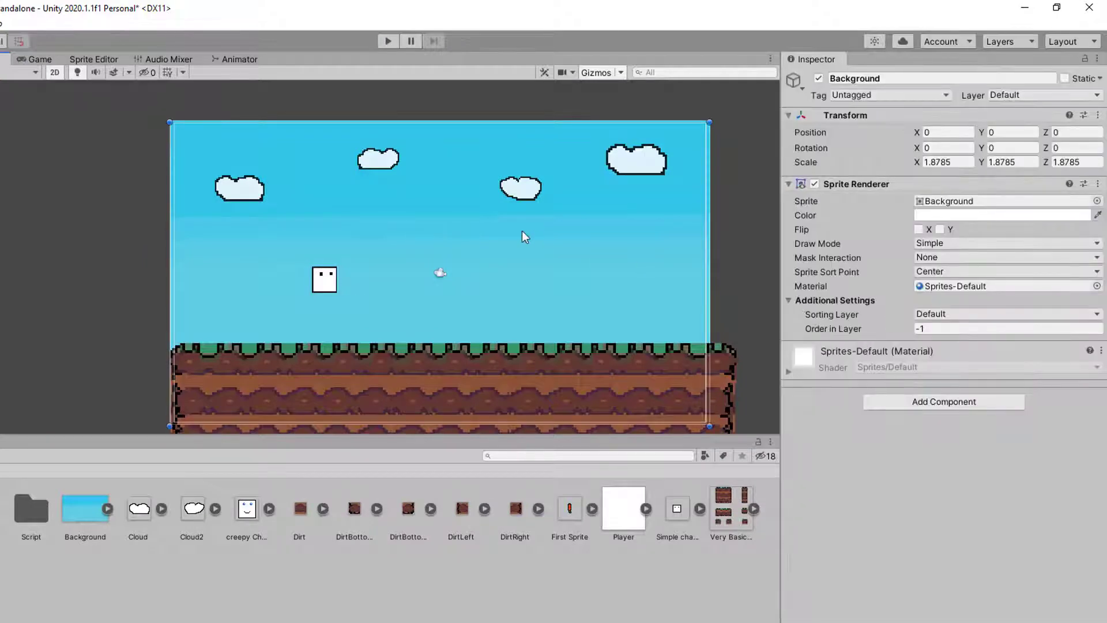
pyautogui.click(967, 215)
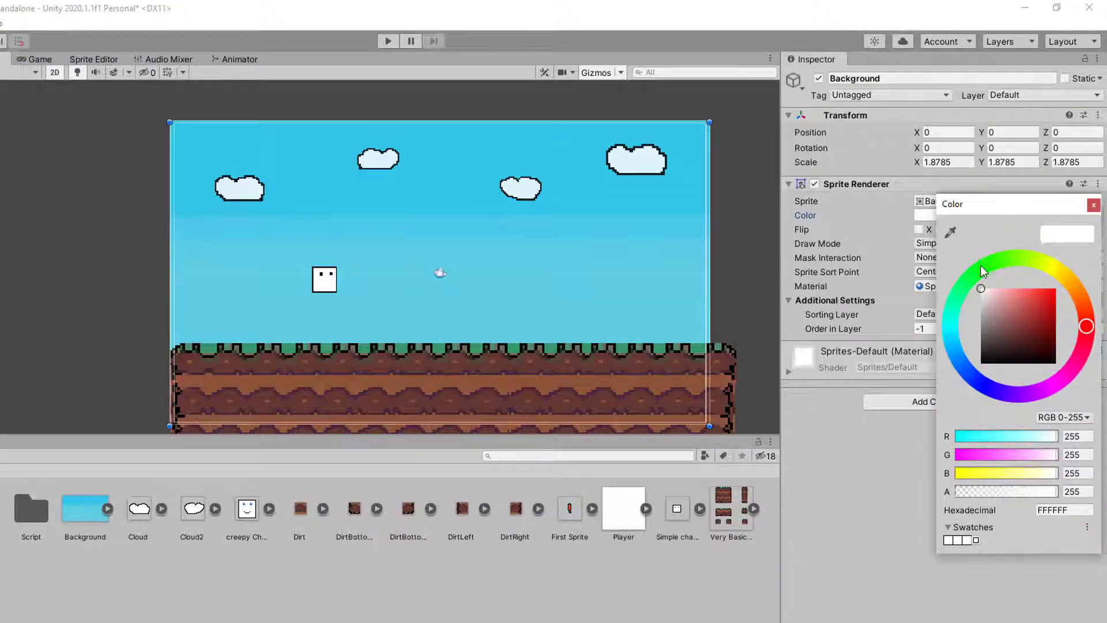
pyautogui.moveTo(981, 267); pyautogui.dragTo(1065, 272)
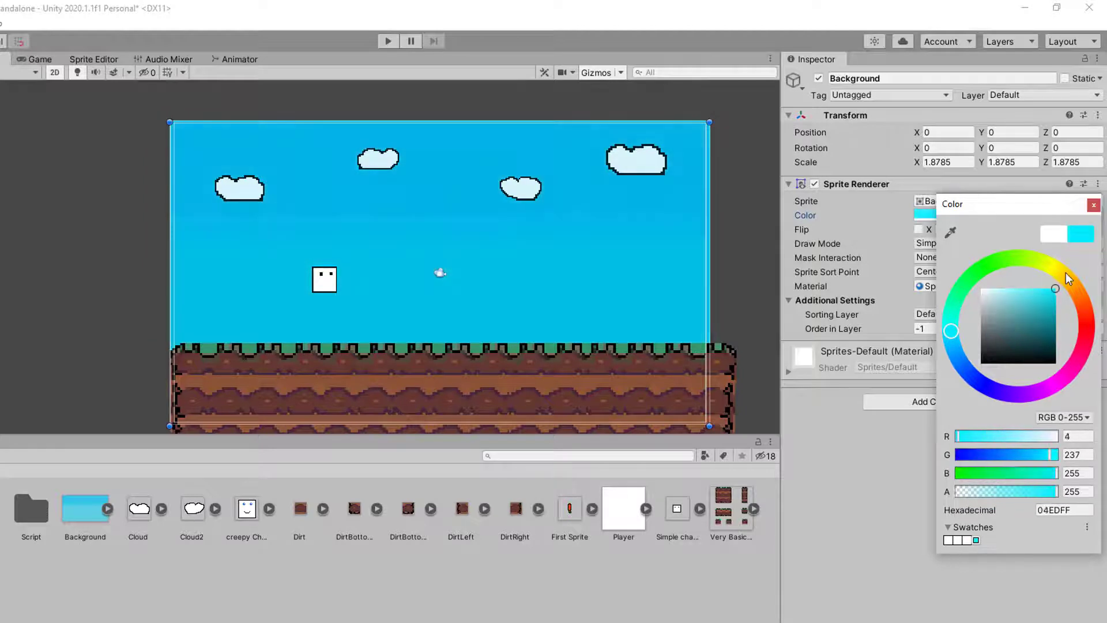
pyautogui.click(1093, 206)
# - Play the game with the tinted background, move the player both ways to view the trail, and exit play mode
pyautogui.click(396, 41)
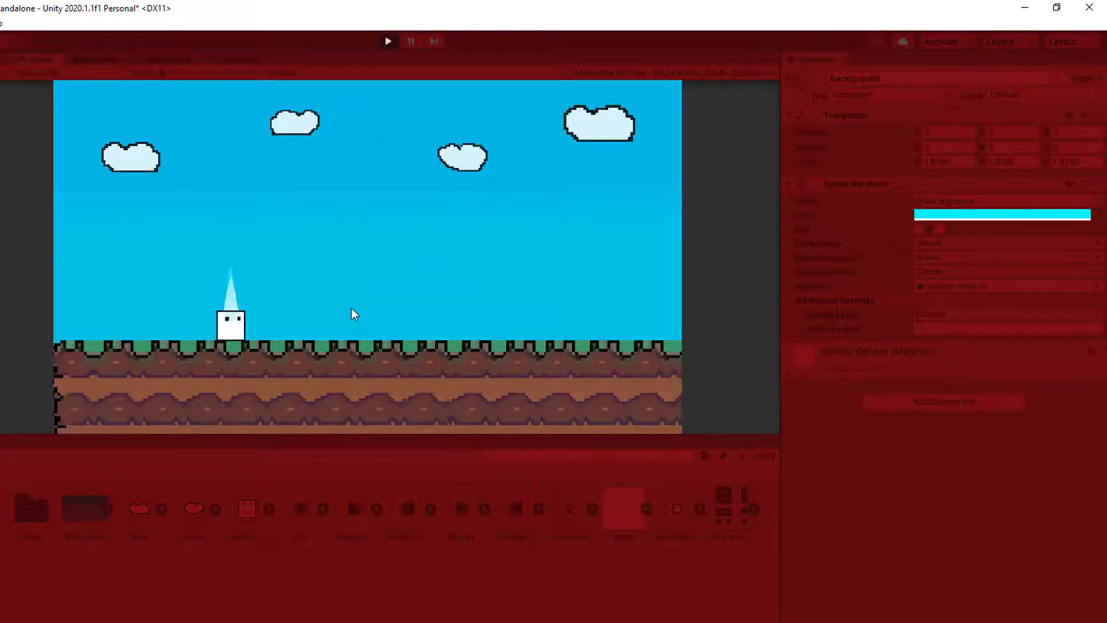
pyautogui.press('d')
pyautogui.press('a')
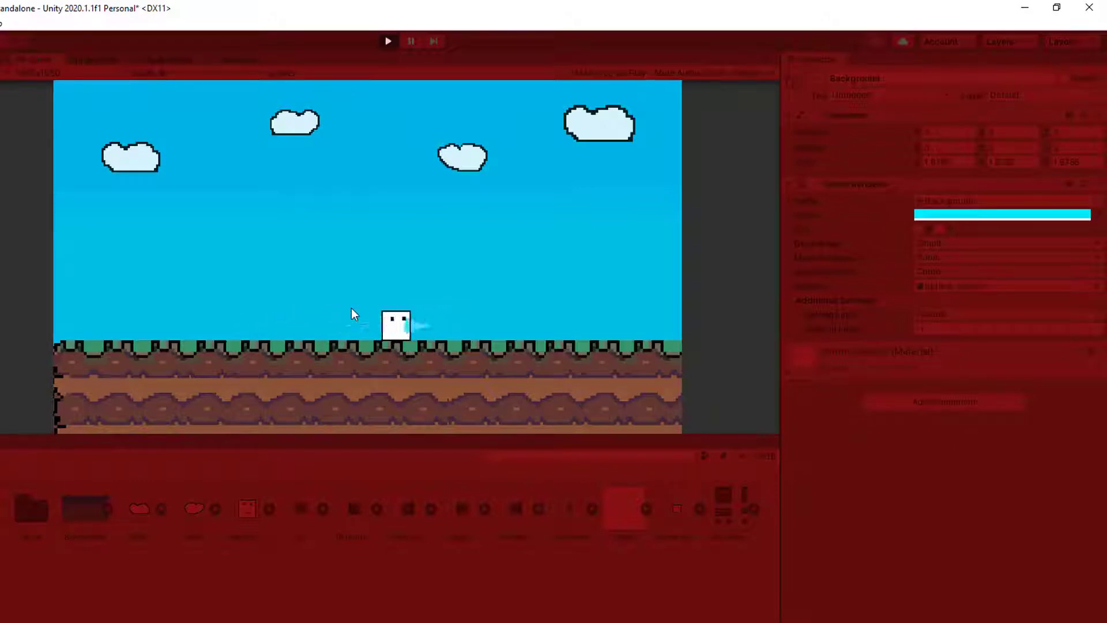
pyautogui.press('Right')
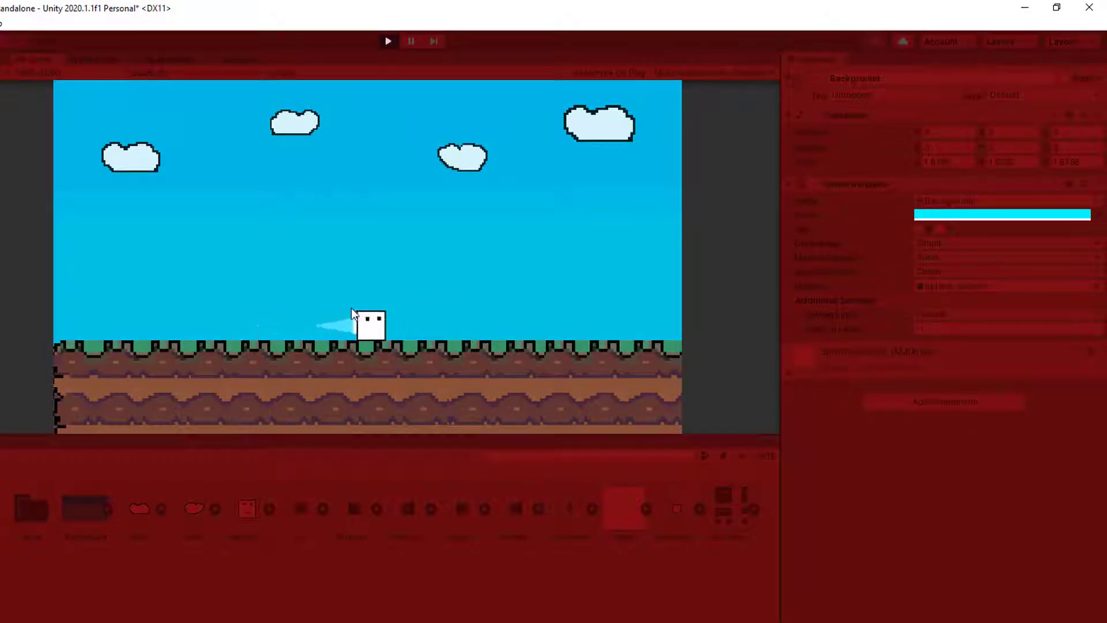
pyautogui.hotkey('ctrl', 'p')
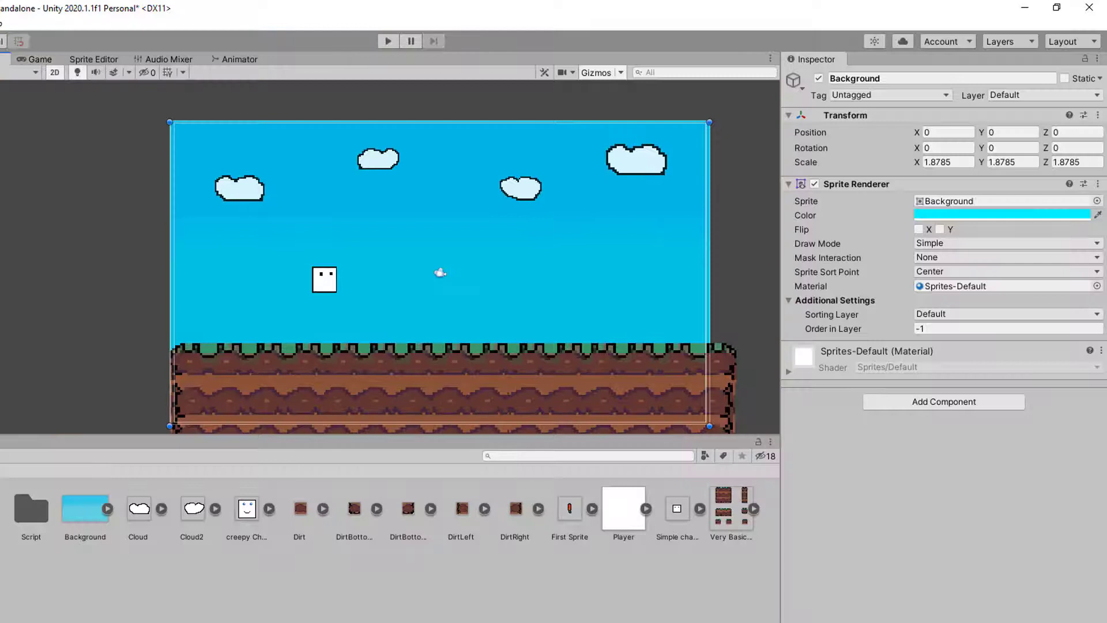
# - Set the player's Speed to 17 in its Player Controller script
pyautogui.click(324, 280)
pyautogui.scroll(-10, 908, 437)
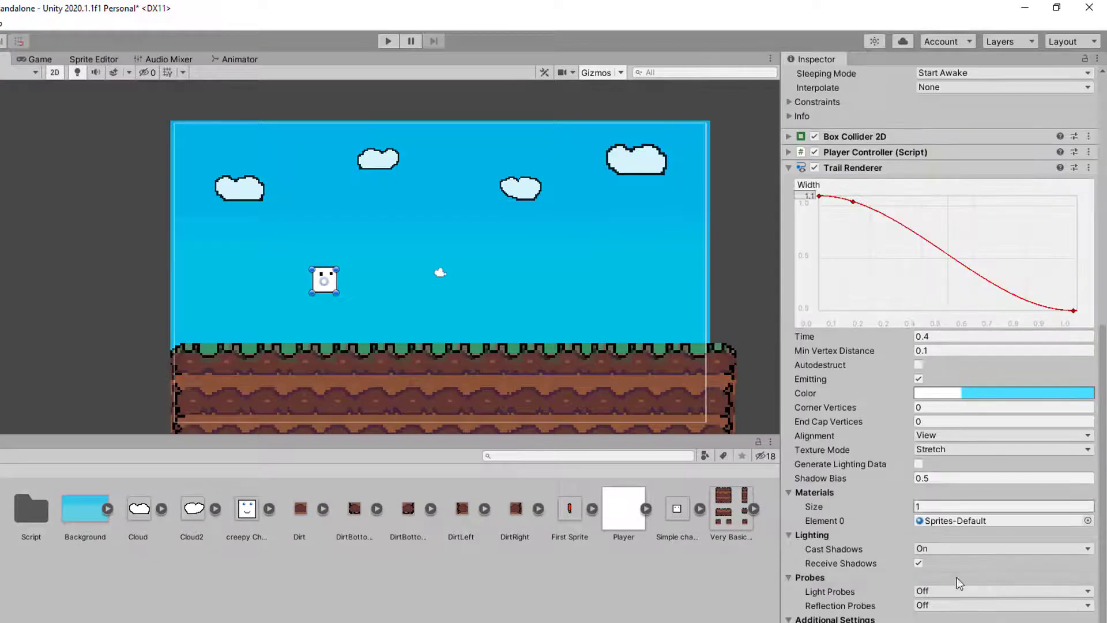
pyautogui.click(951, 152)
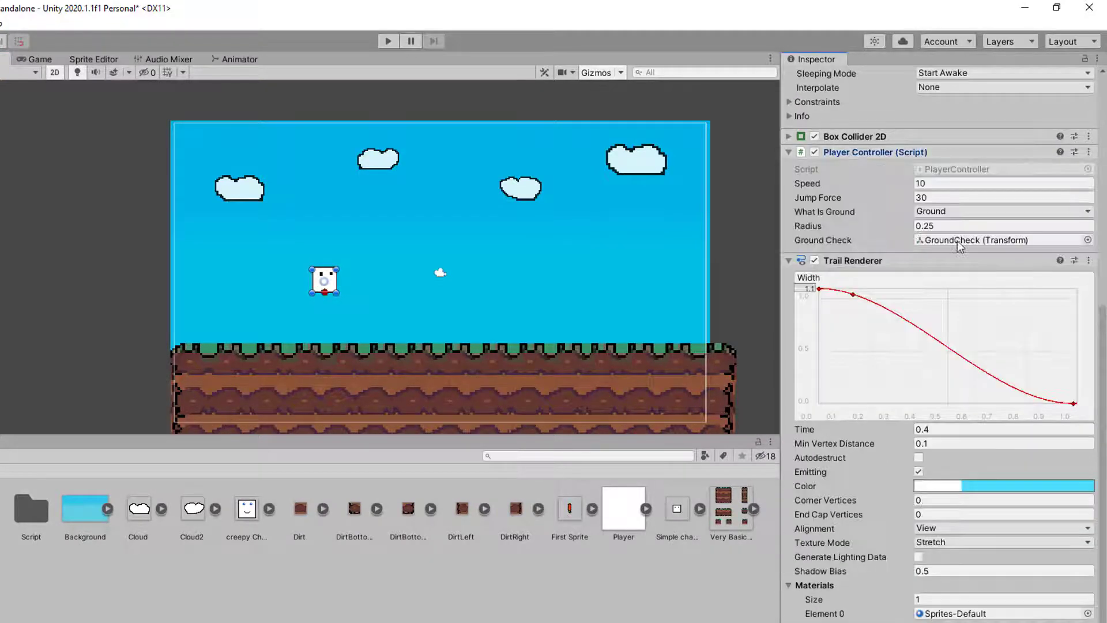
pyautogui.click(929, 184)
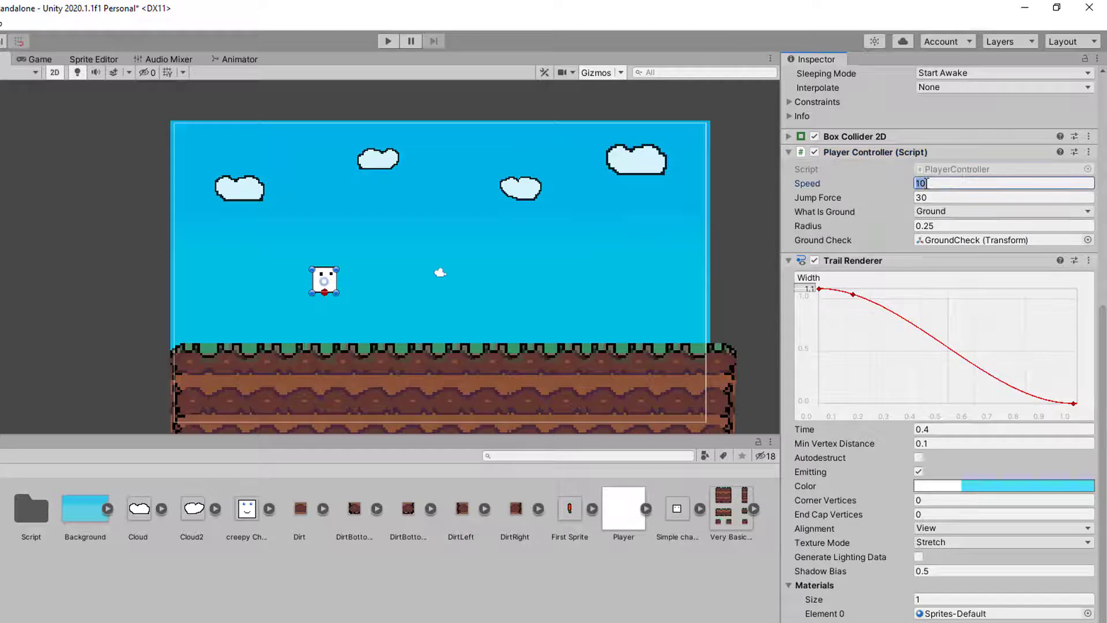
pyautogui.write('17')
pyautogui.press('BackSpace')
pyautogui.press('BackSpace')
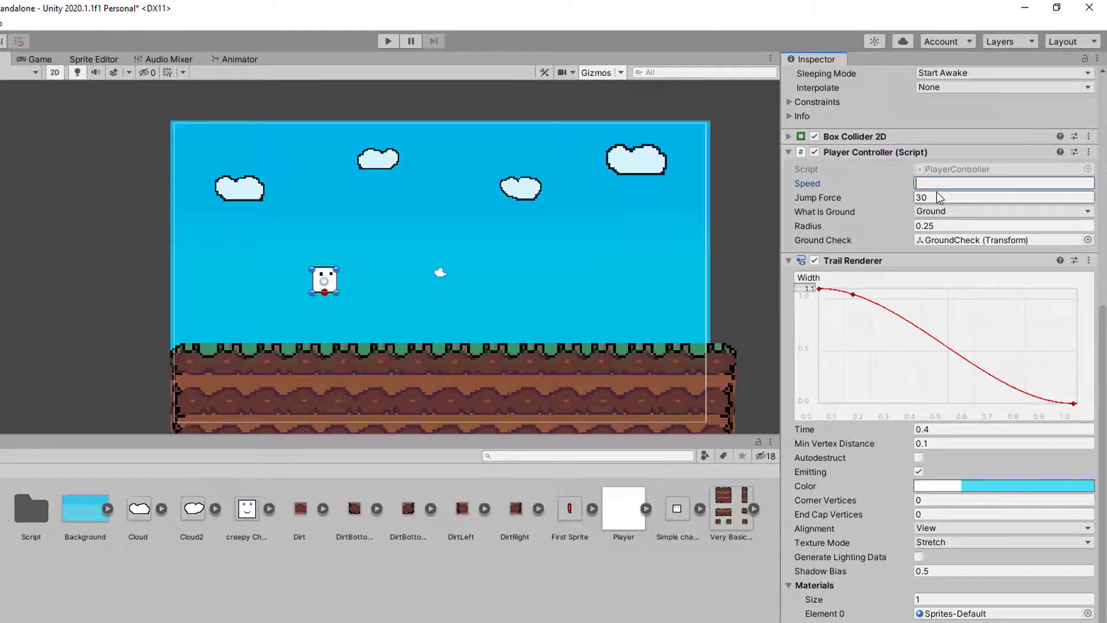
pyautogui.write('20')
pyautogui.press('BackSpace')
# - Run the game and test the trail at the new speed by running and jumping in both directions, ending play mode
pyautogui.click(388, 41)
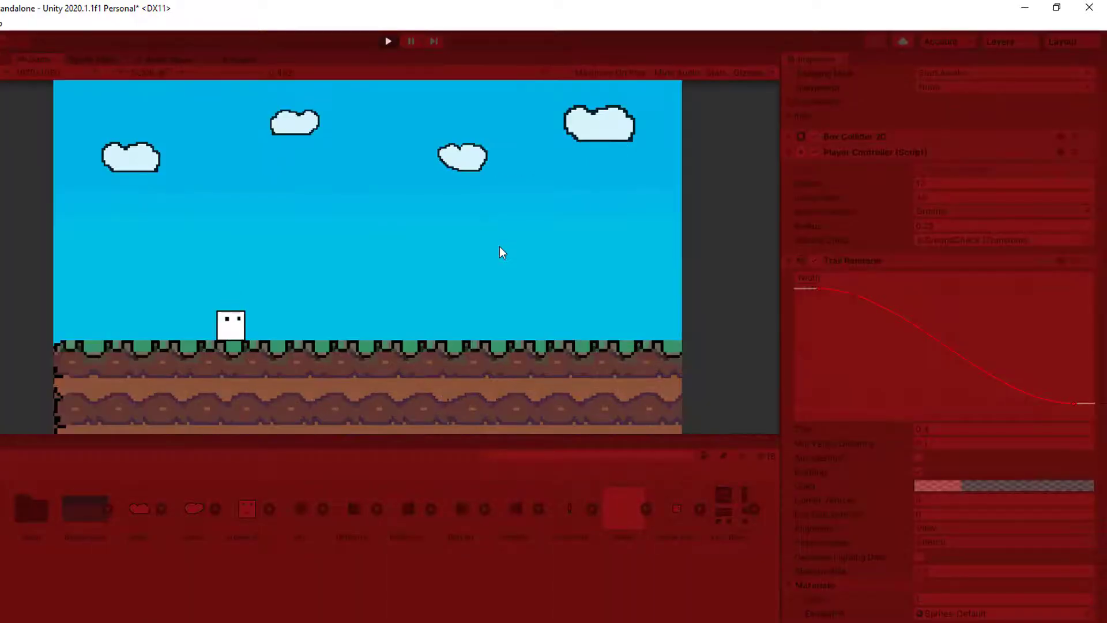
pyautogui.press('Right')
pyautogui.press('Left')
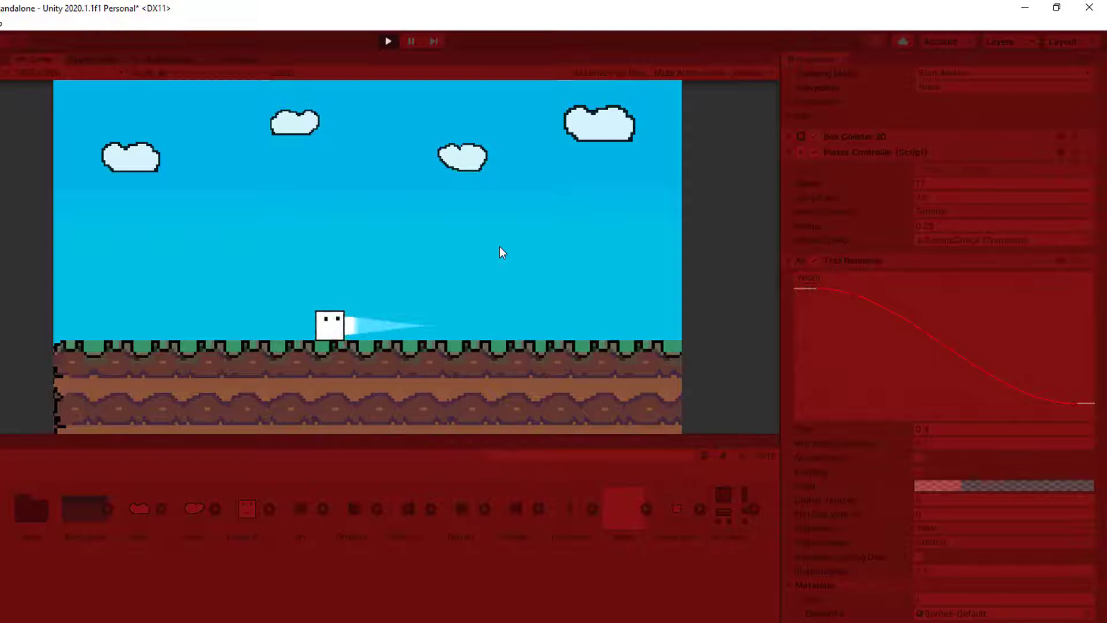
pyautogui.press('space')
pyautogui.press('Right')
pyautogui.press('space')
pyautogui.press('Left')
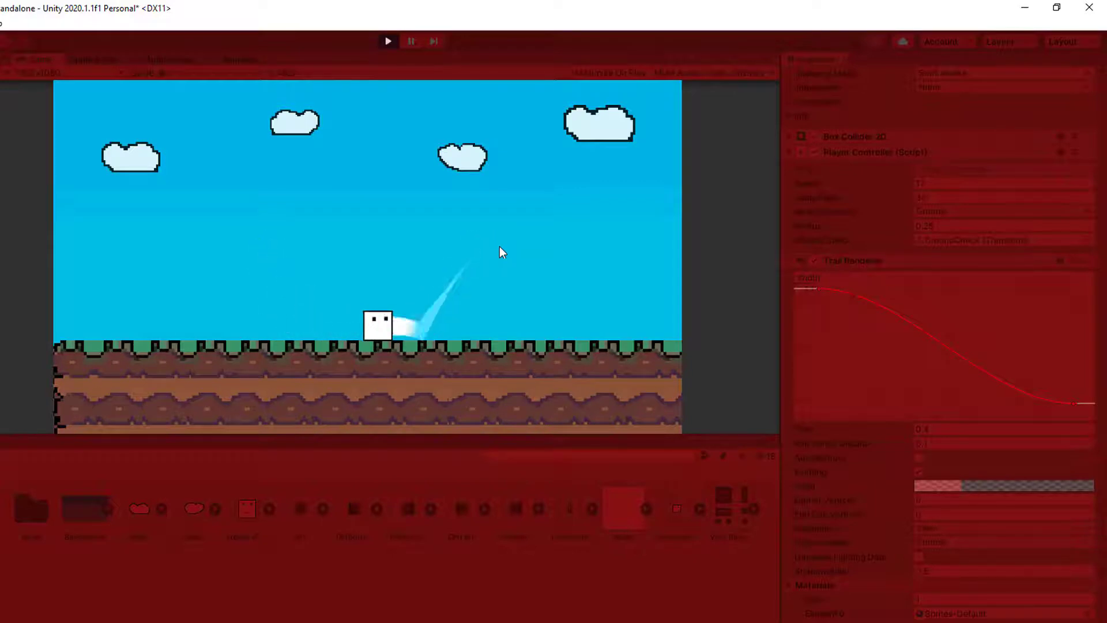
pyautogui.press('Right')
pyautogui.press('space')
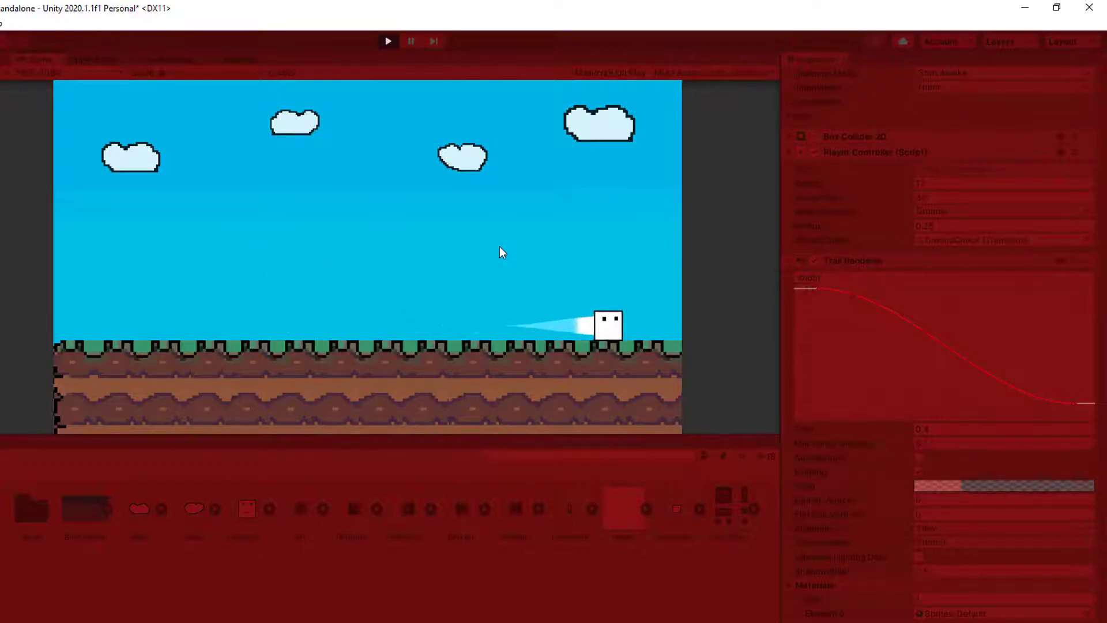
pyautogui.press('Left')
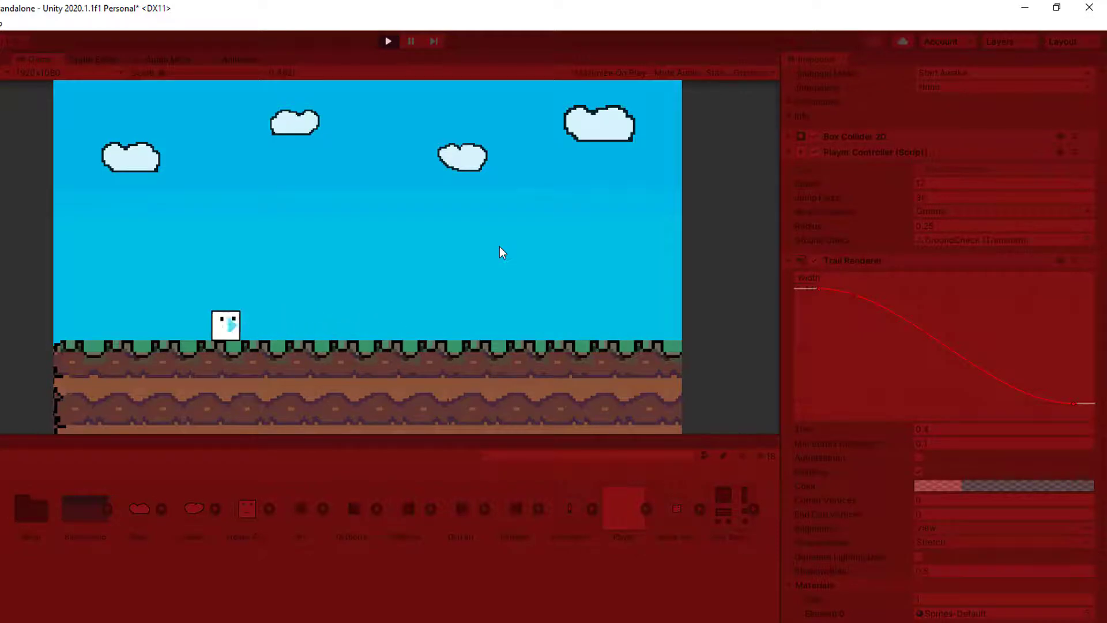
pyautogui.hotkey('ctrl', 'p')
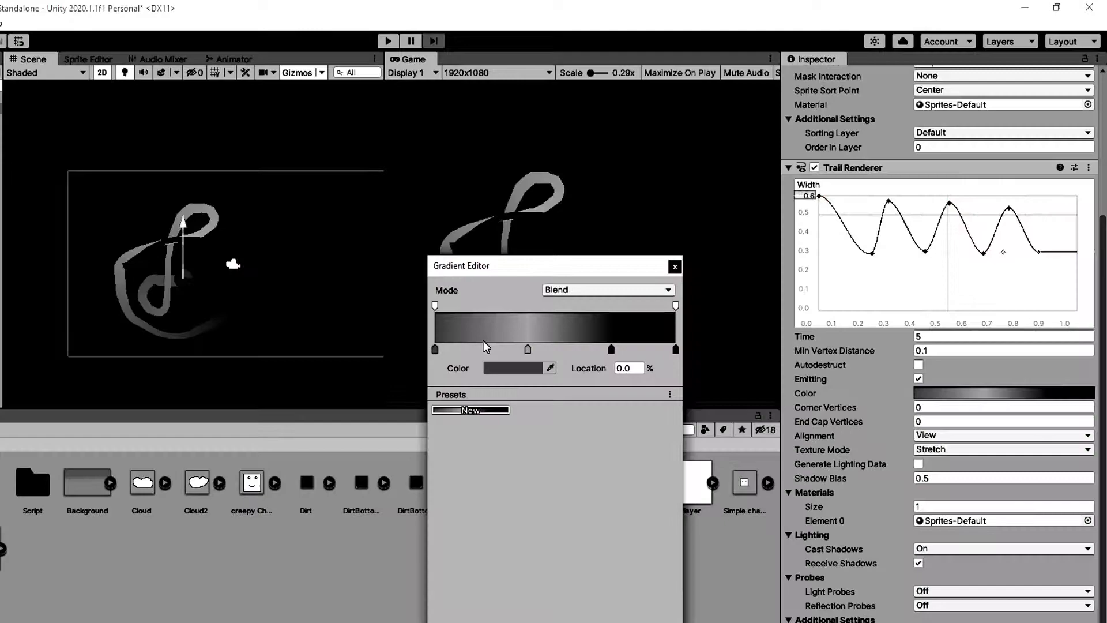
# - Add a colour key at 19.7% on the trail's gradient and recolour it yellow-green
pyautogui.click(483, 348)
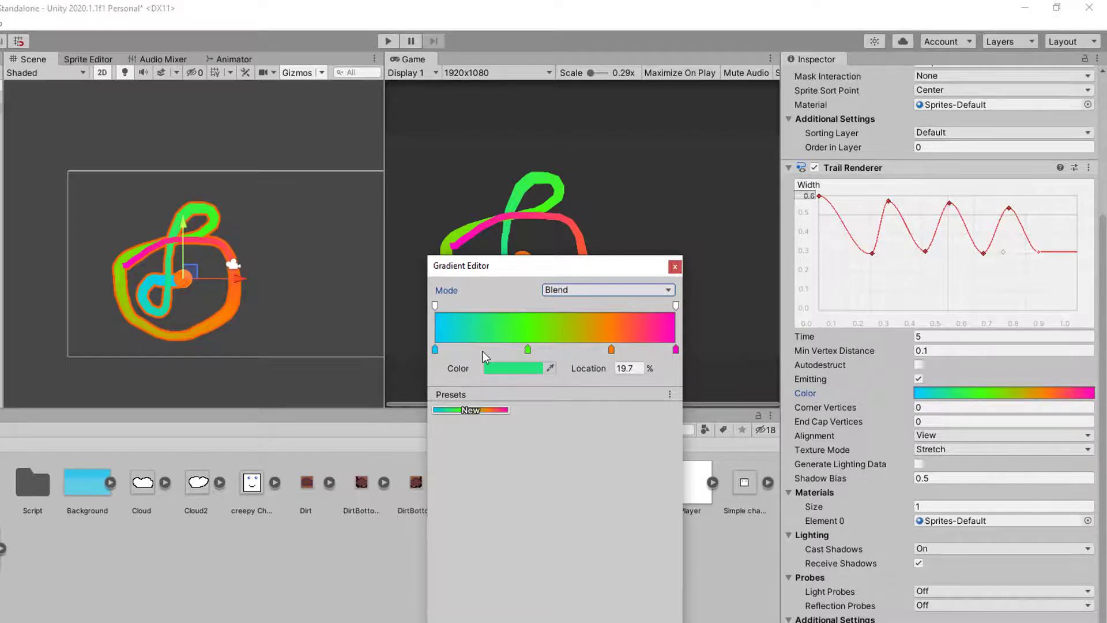
pyautogui.click(482, 349)
pyautogui.click(507, 372)
pyautogui.moveTo(558, 446)
pyautogui.mouseDown()
pyautogui.moveTo(602, 458)
pyautogui.moveTo(611, 478)
pyautogui.moveTo(614, 464)
pyautogui.mouseUp()
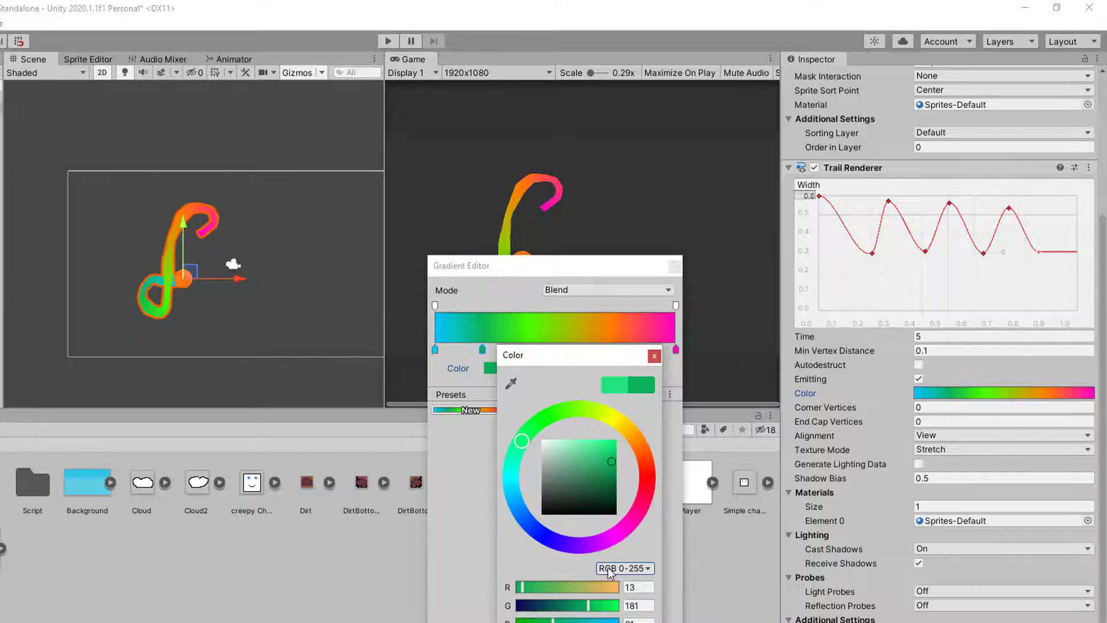
pyautogui.moveTo(599, 621); pyautogui.dragTo(612, 621)
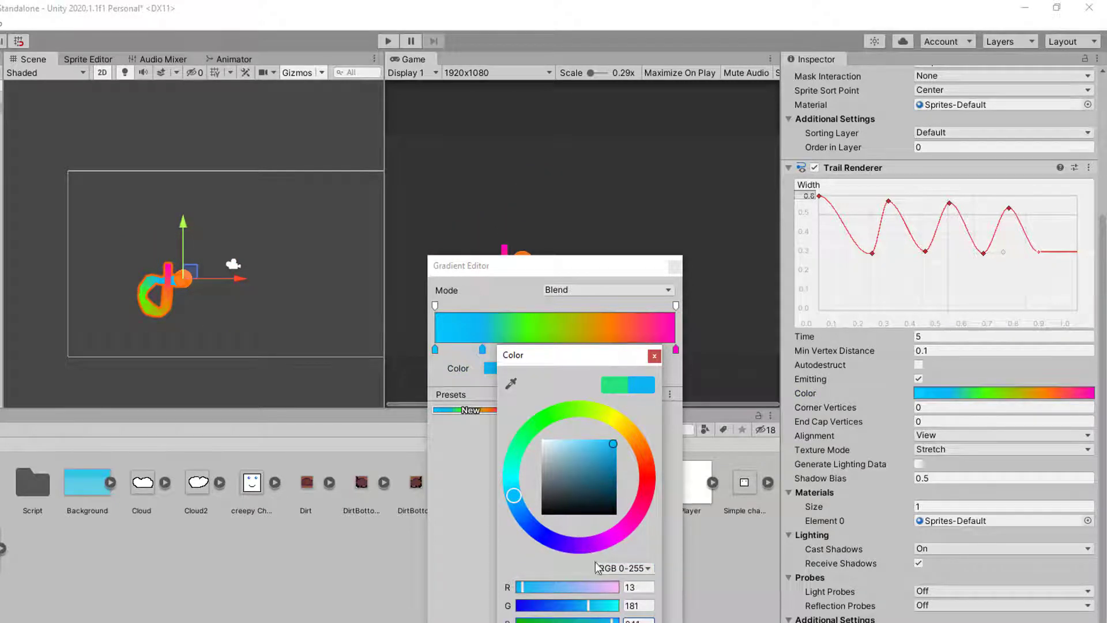
pyautogui.moveTo(612, 445); pyautogui.dragTo(627, 433)
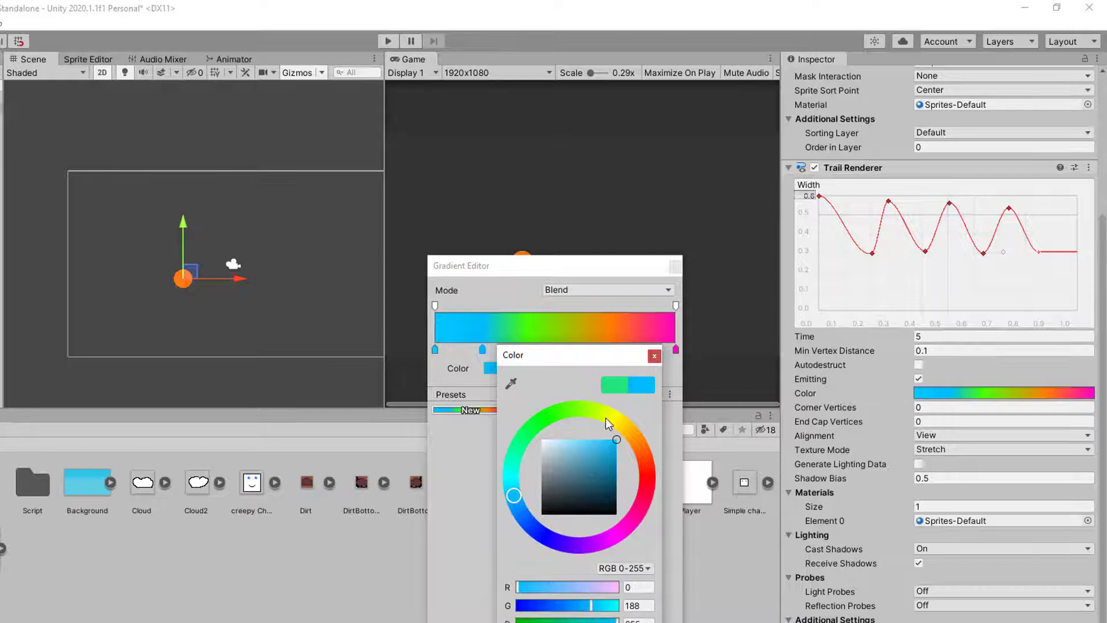
pyautogui.click(605, 421)
pyautogui.click(655, 356)
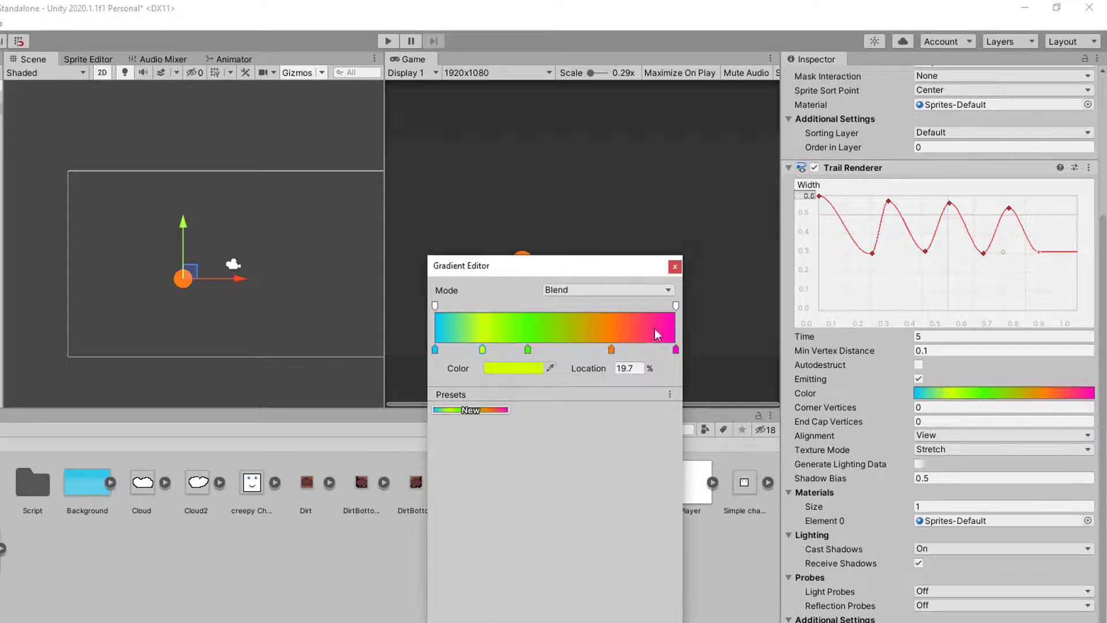
# - Set the trail gradient's mode to Fixed and move the player around the scene to preview the trail
pyautogui.click(673, 265)
pyautogui.moveTo(192, 271)
pyautogui.mouseDown()
pyautogui.moveTo(230, 223)
pyautogui.moveTo(272, 317)
pyautogui.moveTo(93, 213)
pyautogui.moveTo(314, 264)
pyautogui.moveTo(241, 282)
pyautogui.moveTo(153, 228)
pyautogui.mouseUp()
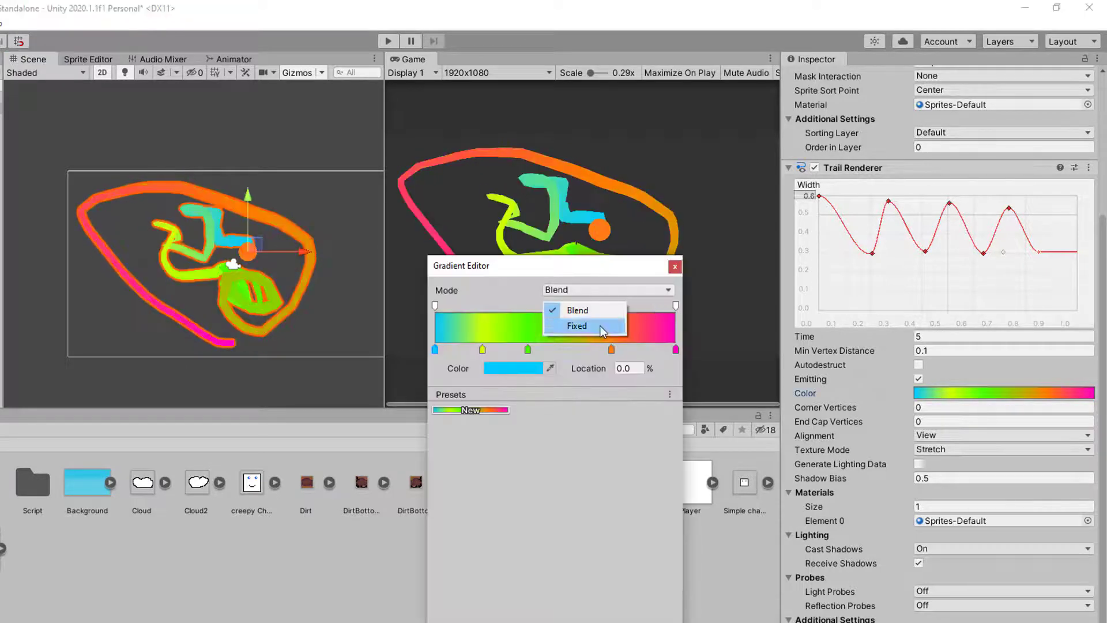
pyautogui.click(573, 324)
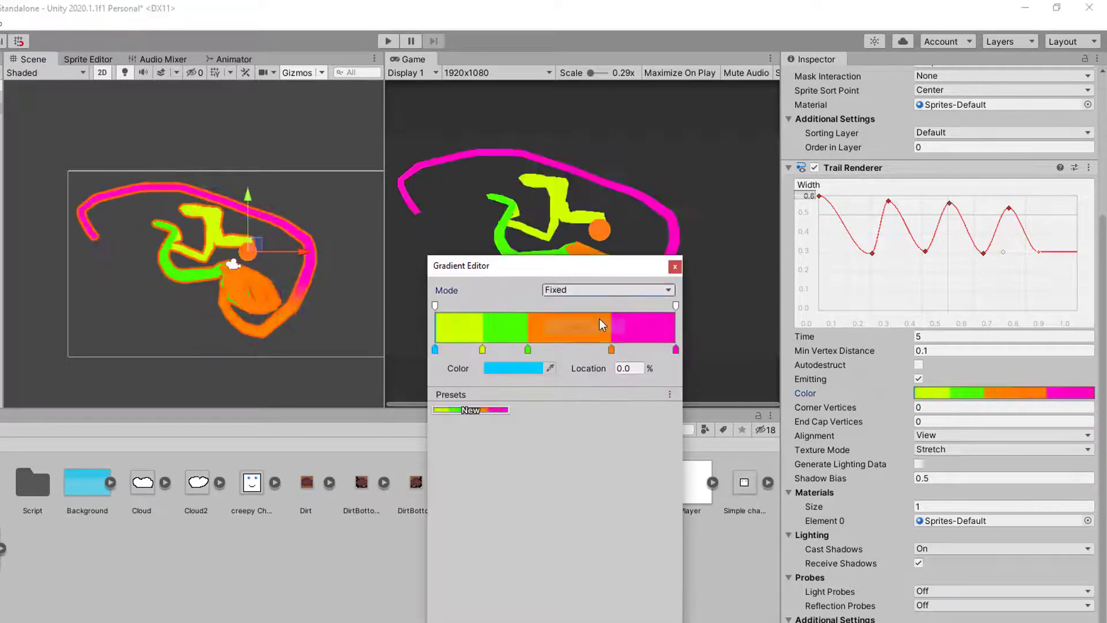
pyautogui.click(602, 293)
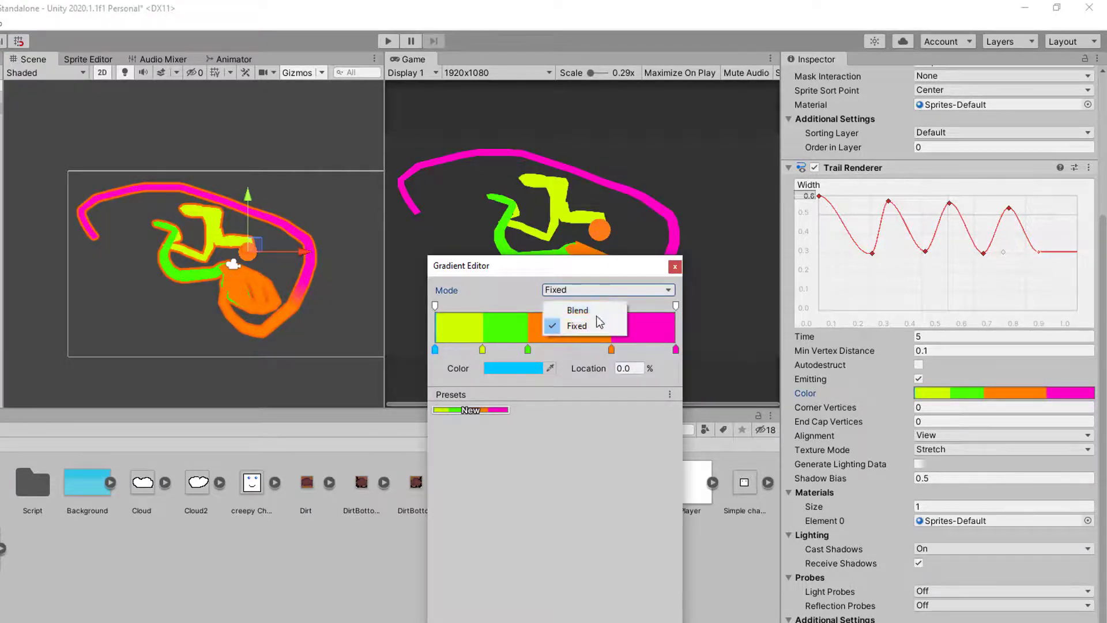
pyautogui.click(280, 263)
pyautogui.moveTo(261, 244); pyautogui.dragTo(293, 247)
# - Set the trail gradient's mode back to Blend
pyautogui.click(985, 392)
pyautogui.click(577, 292)
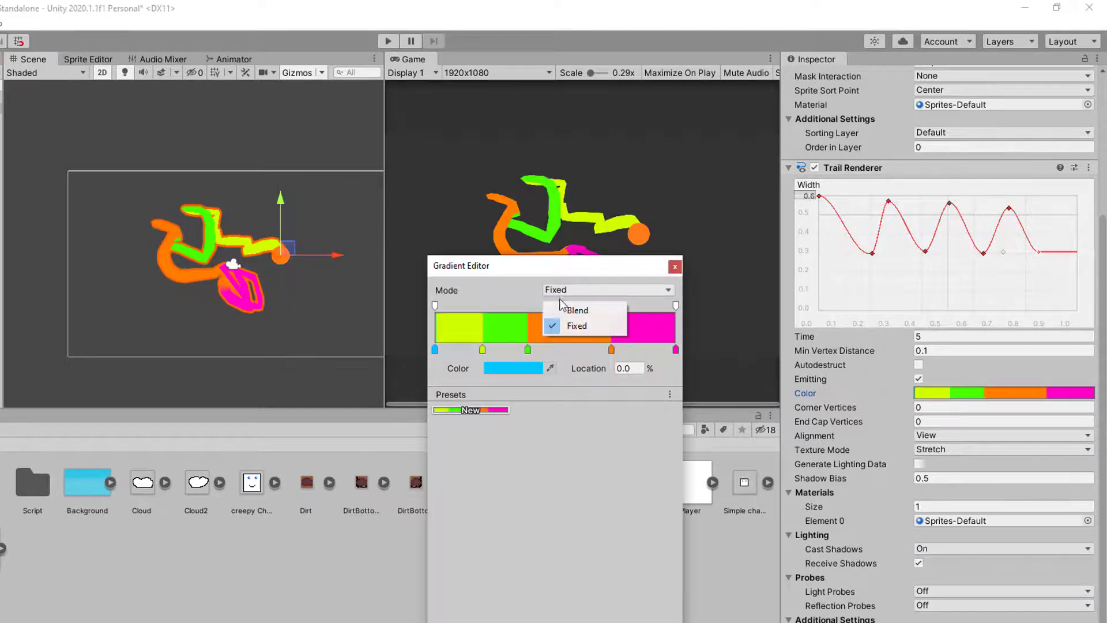
pyautogui.click(565, 310)
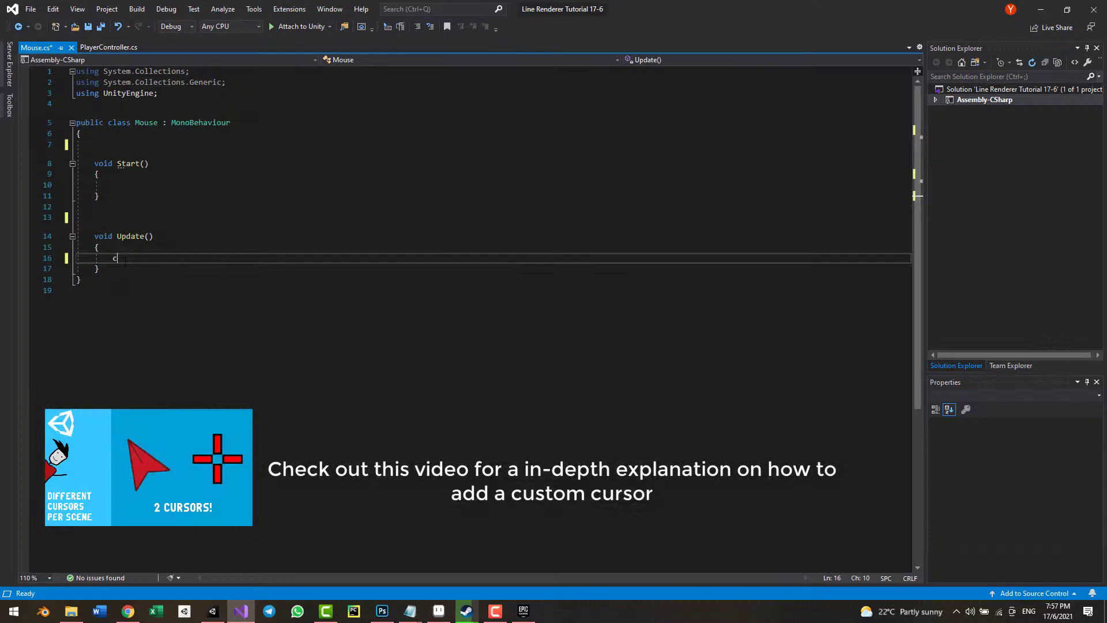
# - In Visual Studio, make Mouse.cs's Update method set Cursor.visible = false and declare Vector2 cursorPos = Camera.main.ScreenToWorldPoint(Input.mousePosition)
pyautogui.write(';')
pyautogui.press('Return')
pyautogui.write('Vector2 cur')
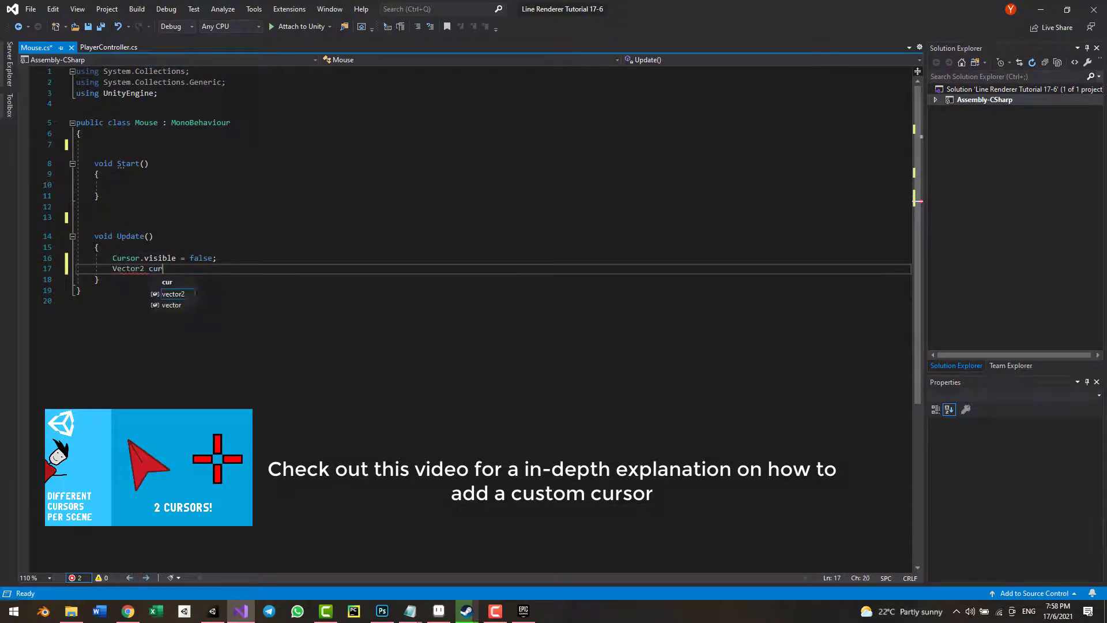
pyautogui.write('sorPos = camera.main.ScreenToWorldPoint(Input.mousePosition)')
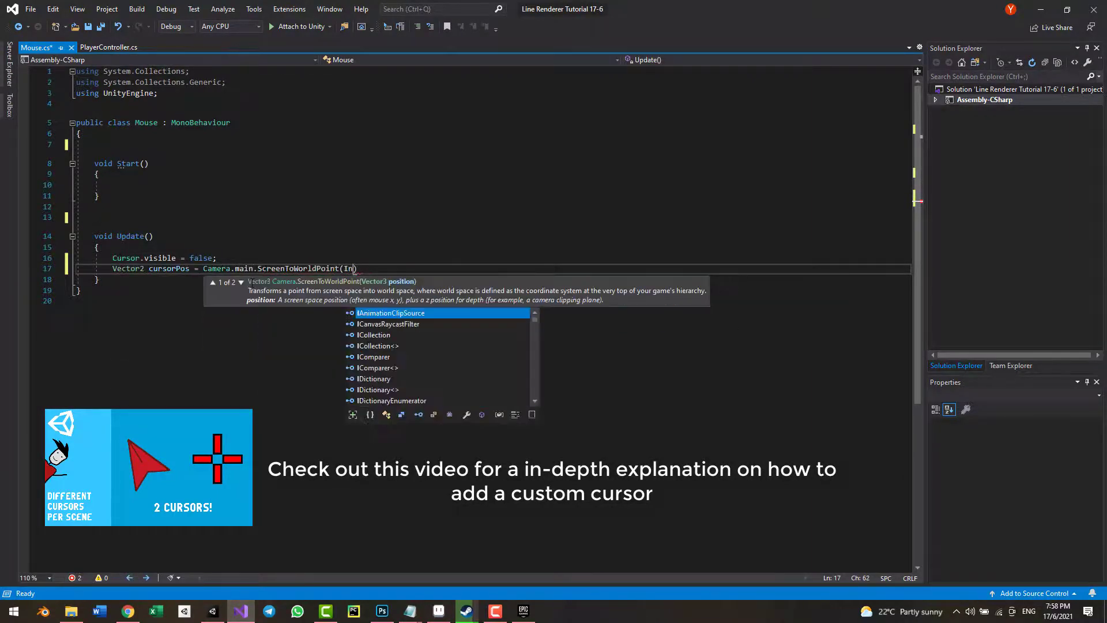
pyautogui.write(';')
# - Delete the empty Start method and declare a public Transform field named MouseEffectPos in the Mouse class
pyautogui.moveTo(99, 196); pyautogui.dragTo(77, 163)
pyautogui.press('BackSpace')
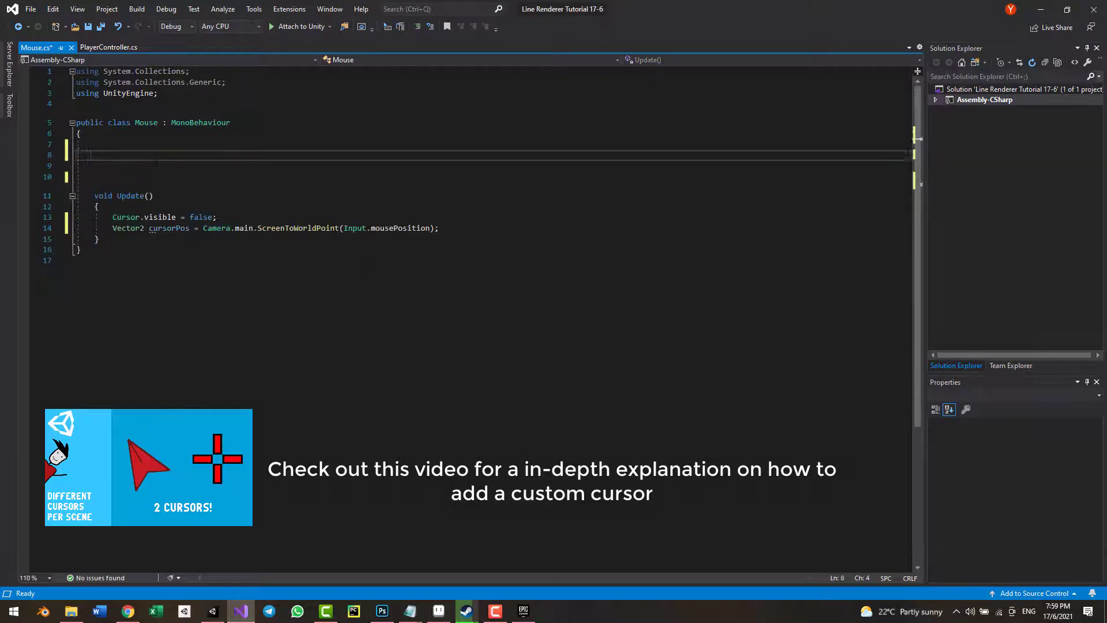
pyautogui.click(115, 144)
pyautogui.write('public Transform MouseEffectPos;')
# - Assign cursorPos to MouseEffectPos.position after the cursor position line in the Update method
pyautogui.click(440, 228)
pyautogui.press('Return')
pyautogui.write('MouseEffectPos.position = cursorPos')
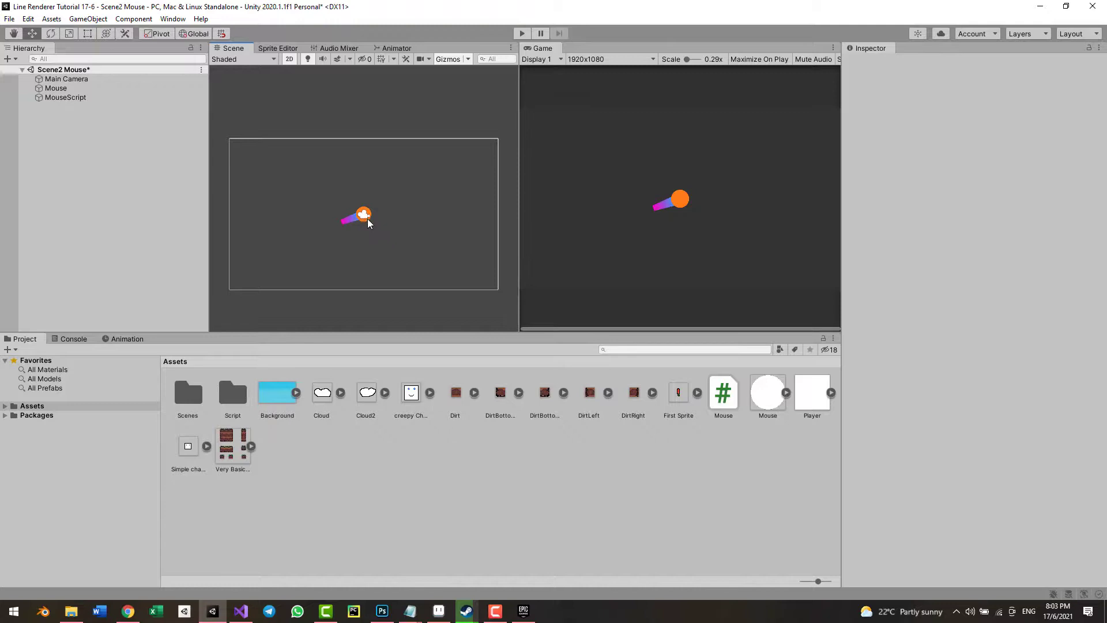
pyautogui.moveTo(368, 224); pyautogui.dragTo(369, 235, button='middle')
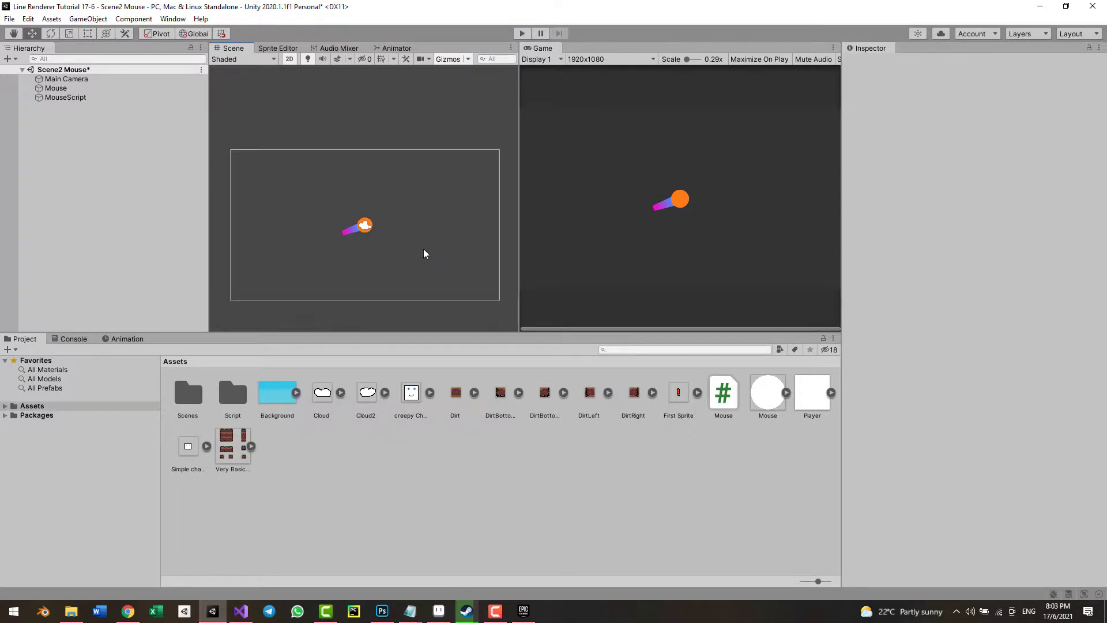